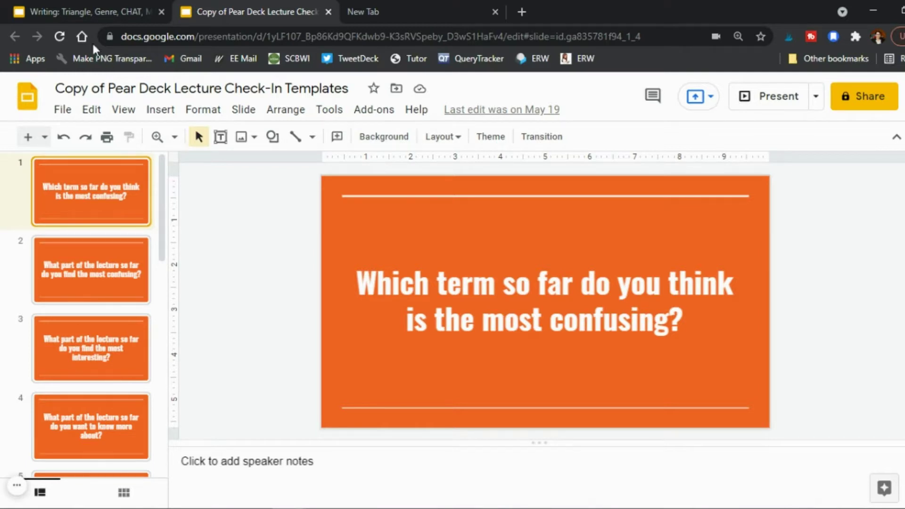
Switch to the Writing: Triangle, Genre, CHAT, Menus presentation and show the installed add-ons
click(90, 8)
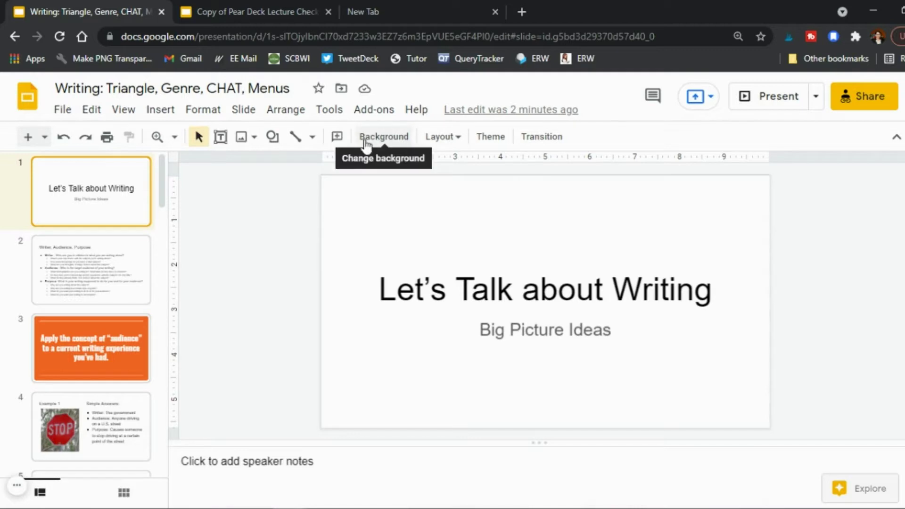
click(374, 114)
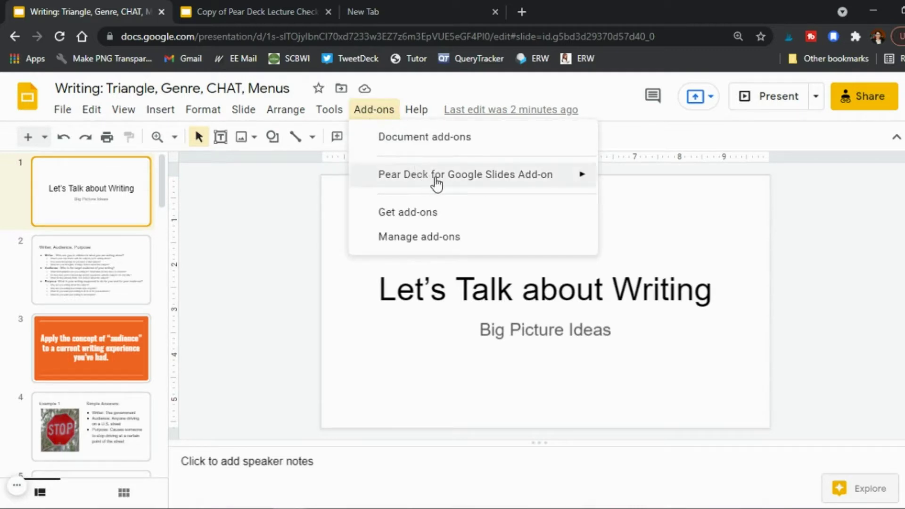
Open the Pear Deck sidebar at Ask Students a Question and go to slide 3
mouse_move(434, 184)
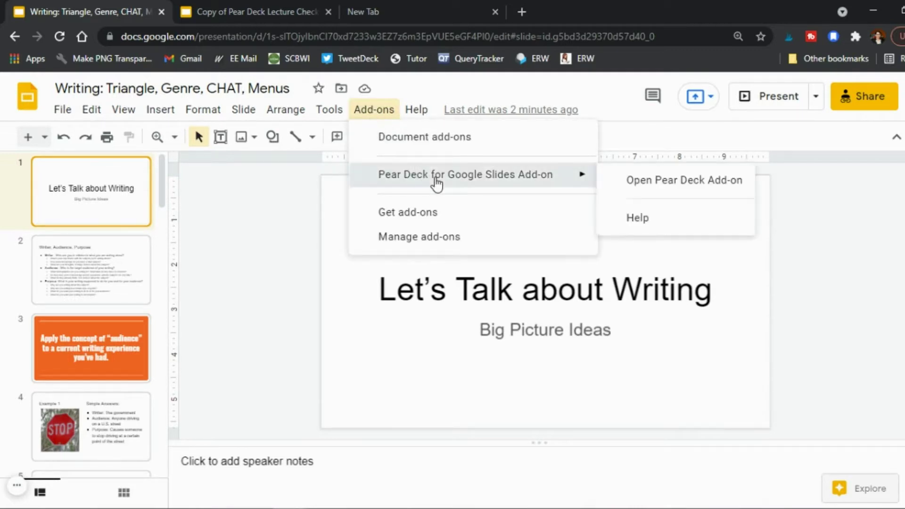
click(638, 188)
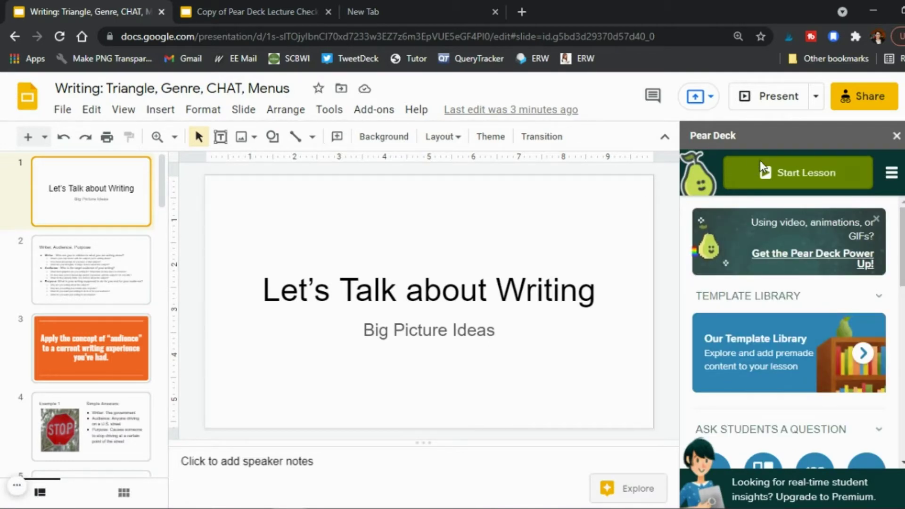
scroll(783, 327, down, 5)
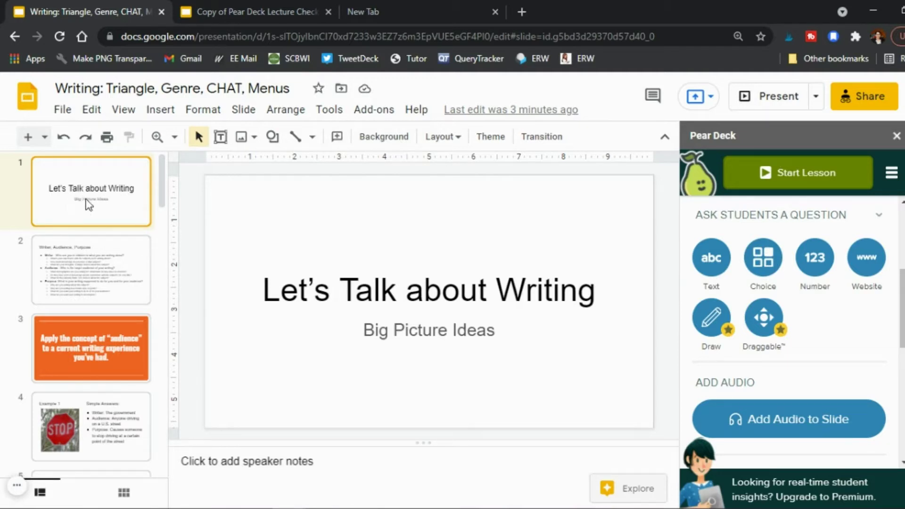
click(92, 278)
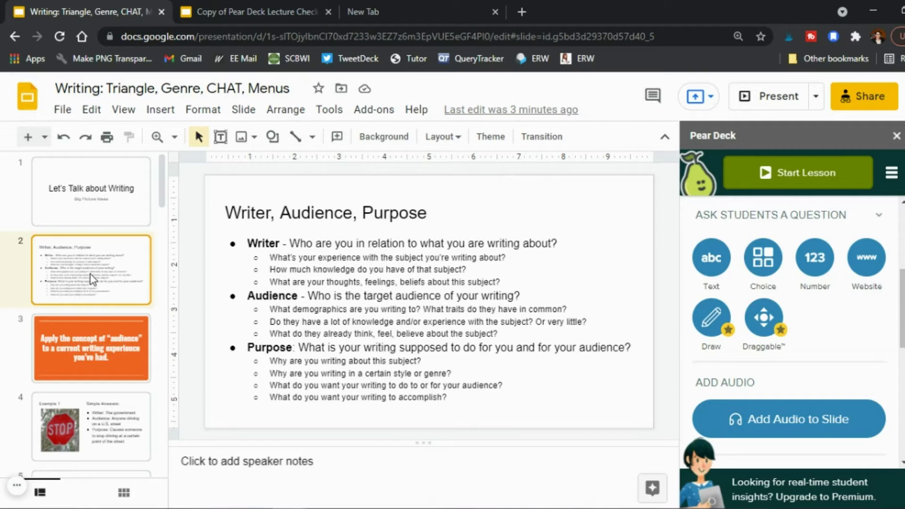
click(86, 349)
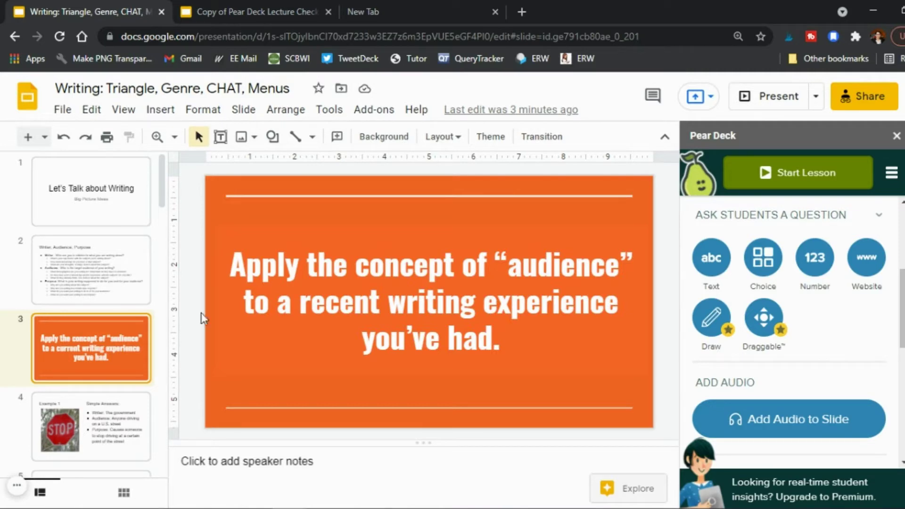
Add a Pear Deck Text question to slide 3 and open the sidebar's menu
click(78, 279)
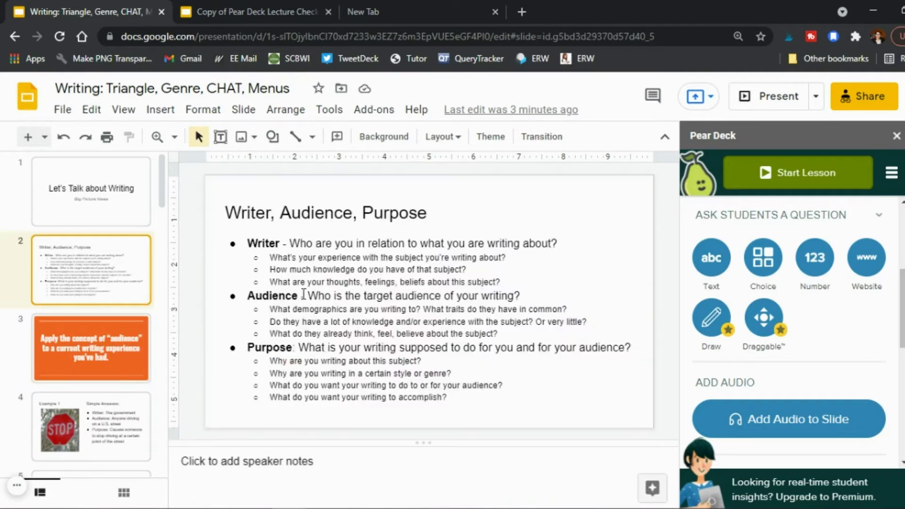
click(74, 366)
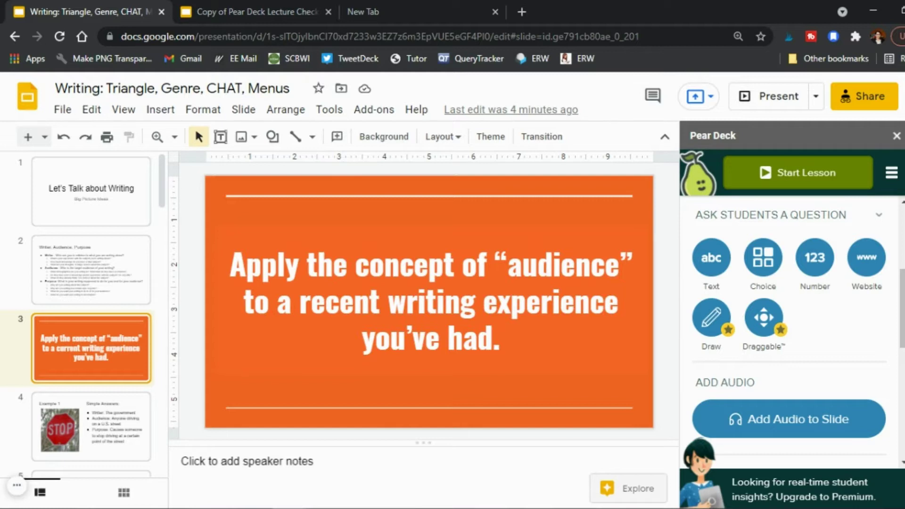
click(711, 258)
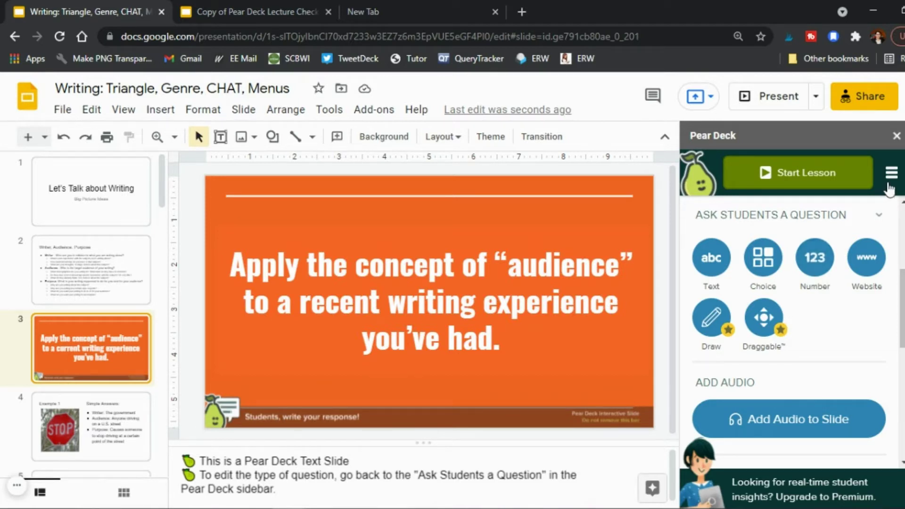
click(891, 175)
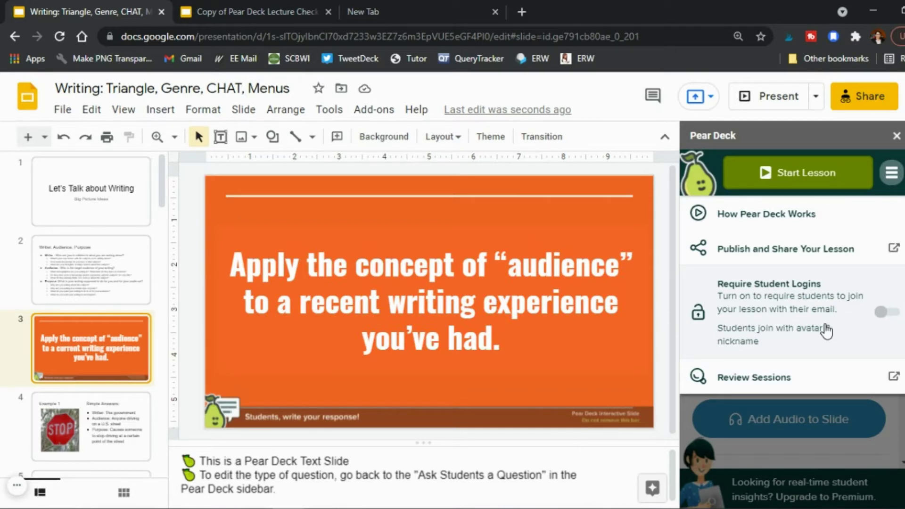
Close the Pear Deck sidebar and go to slide 6, the most-confusing-part question
click(895, 139)
scroll(98, 314, down, 2)
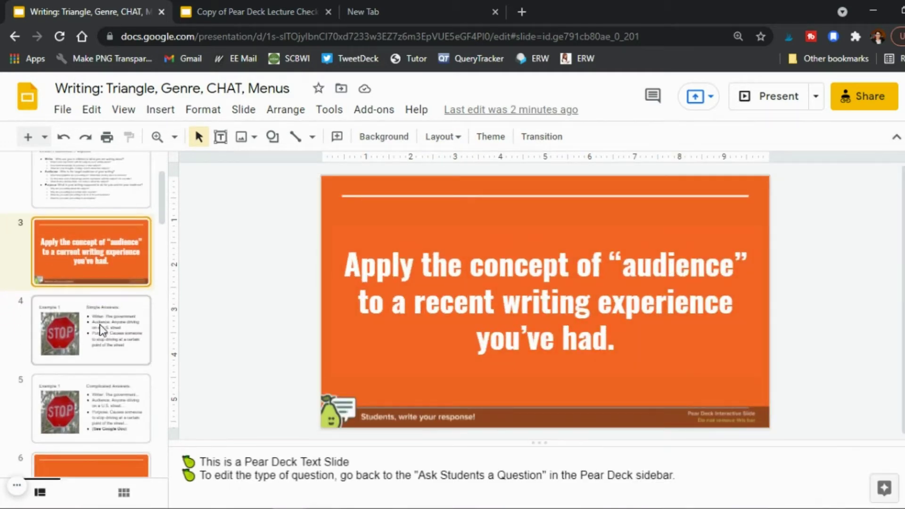
click(98, 316)
scroll(100, 325, down, 2)
click(101, 328)
scroll(101, 330, down, 2)
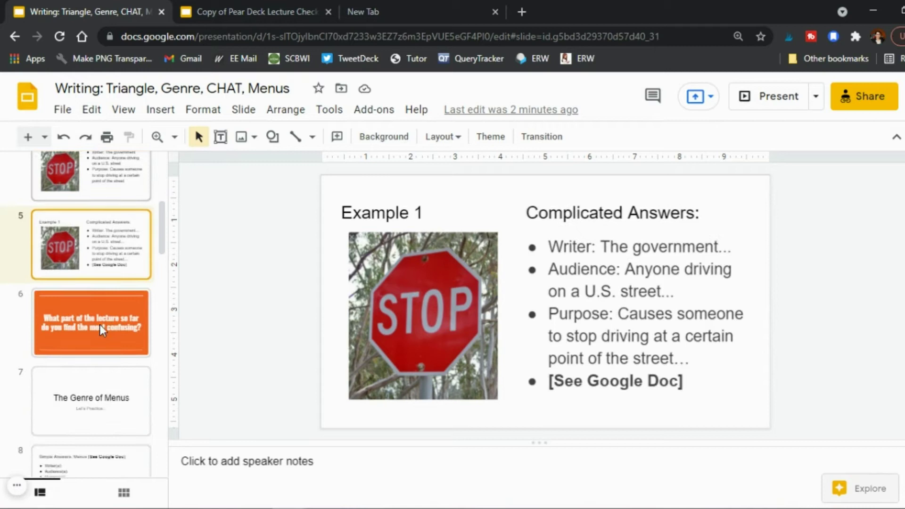
click(100, 326)
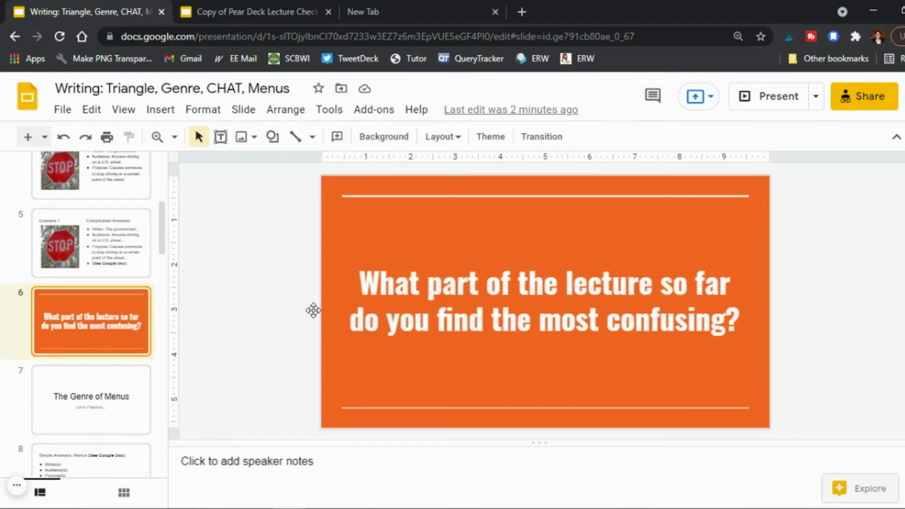
Reopen the Pear Deck add-on and add a Text question to slide 6
click(370, 112)
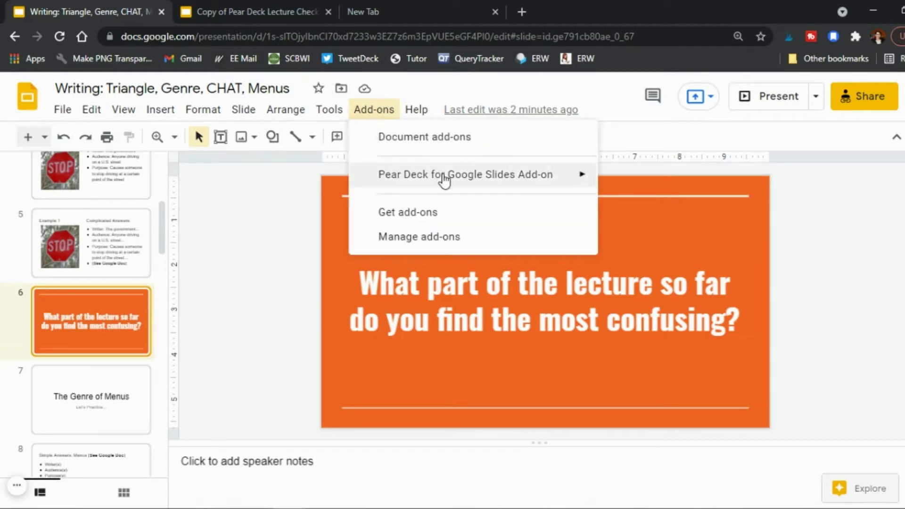
mouse_move(518, 182)
click(638, 188)
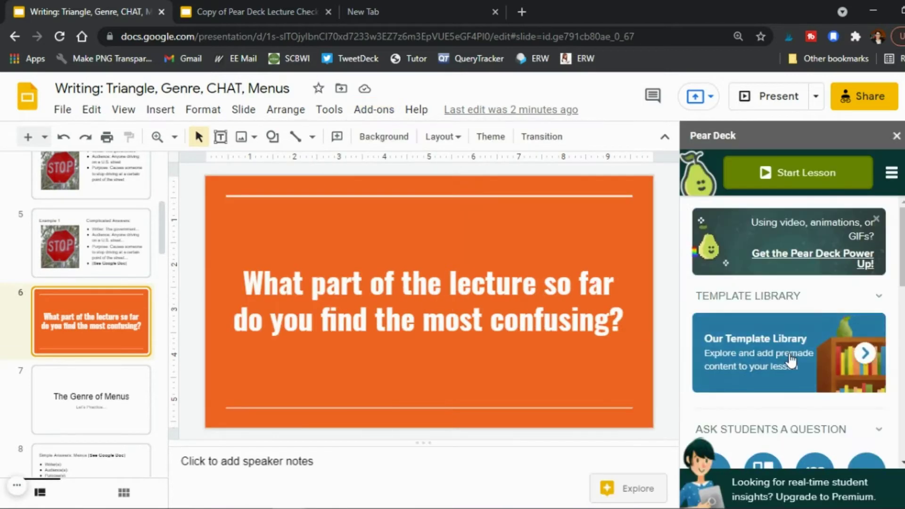
scroll(791, 361, down, 5)
click(713, 246)
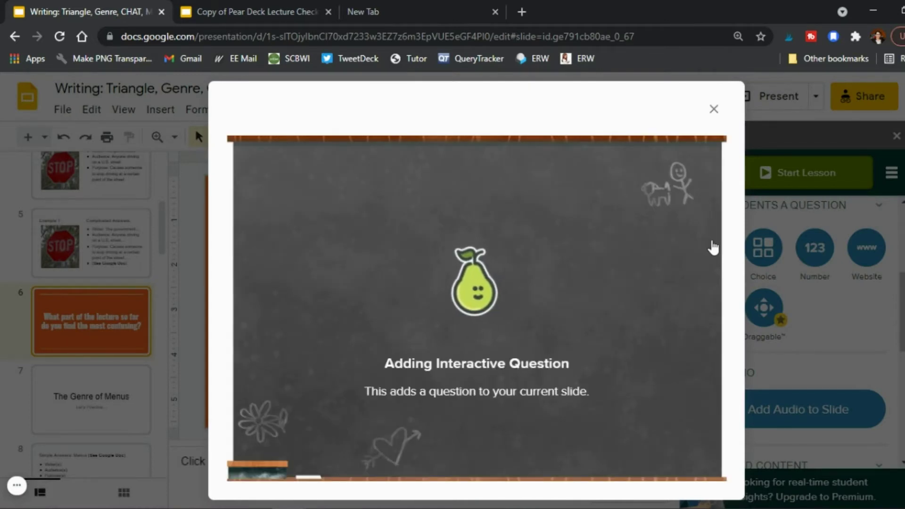
scroll(150, 384, down, 20)
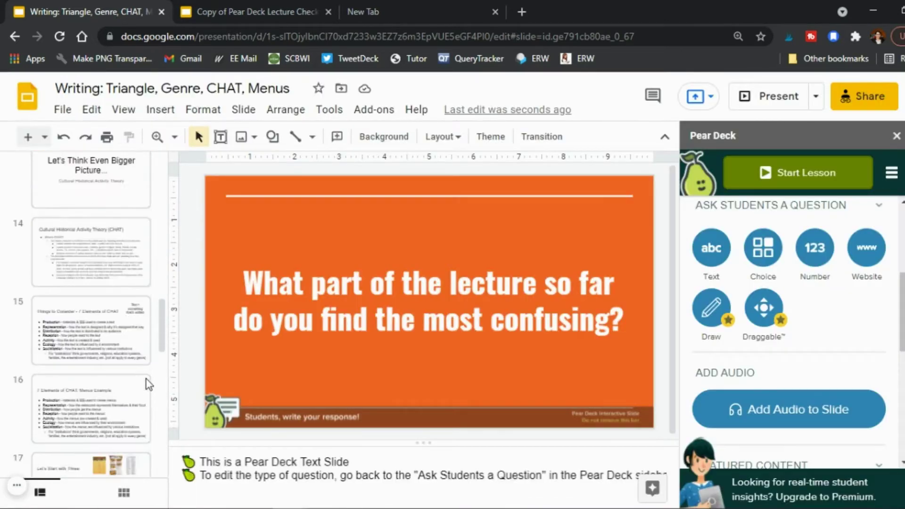
Make slide 23's confidence question a Pear Deck Number question and update the slide
scroll(149, 384, down, 3)
click(101, 428)
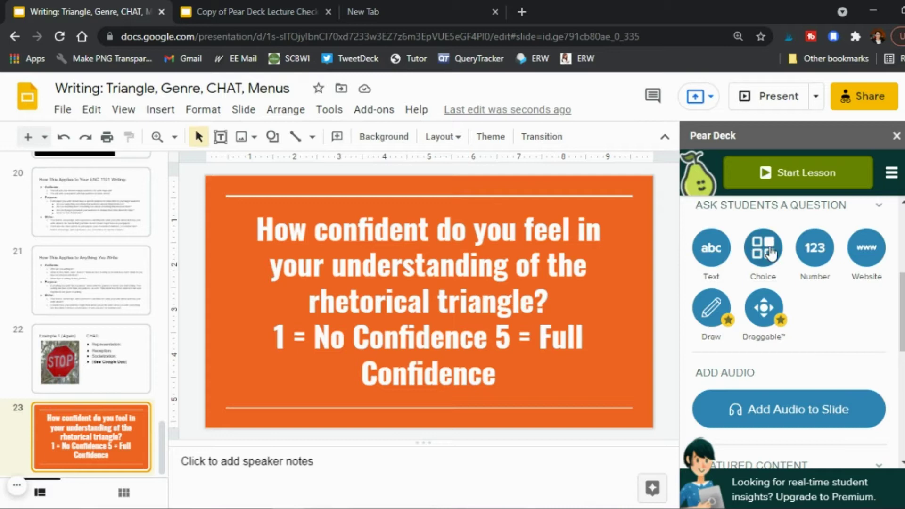
click(816, 248)
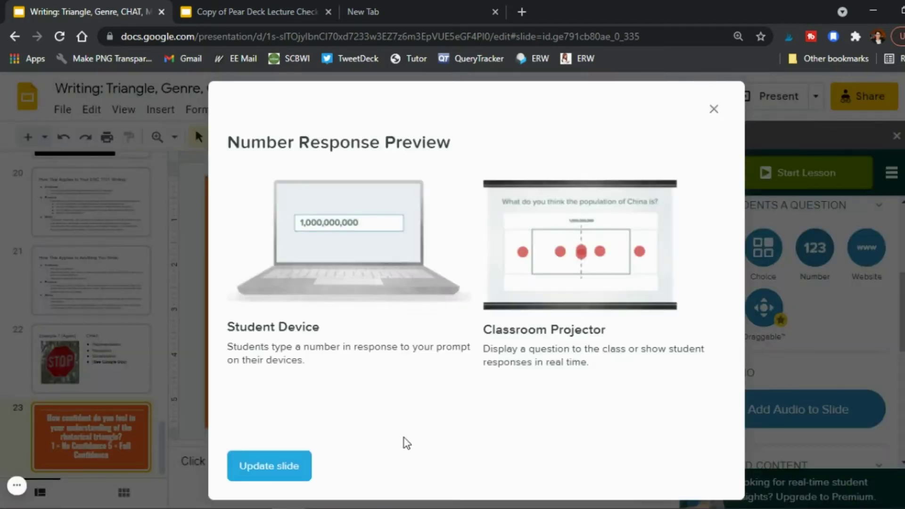
click(267, 466)
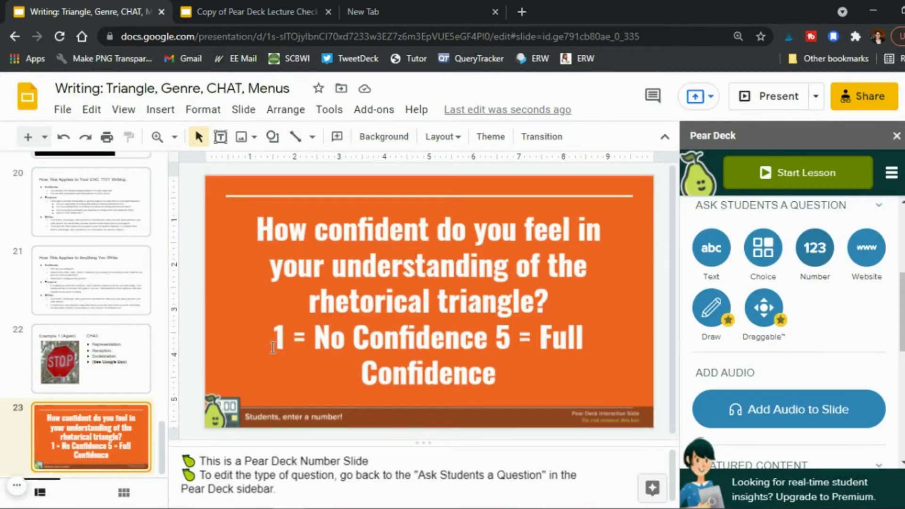
Add a new slide 24 as a Pear Deck multiple-choice question with options A, B, C
click(27, 138)
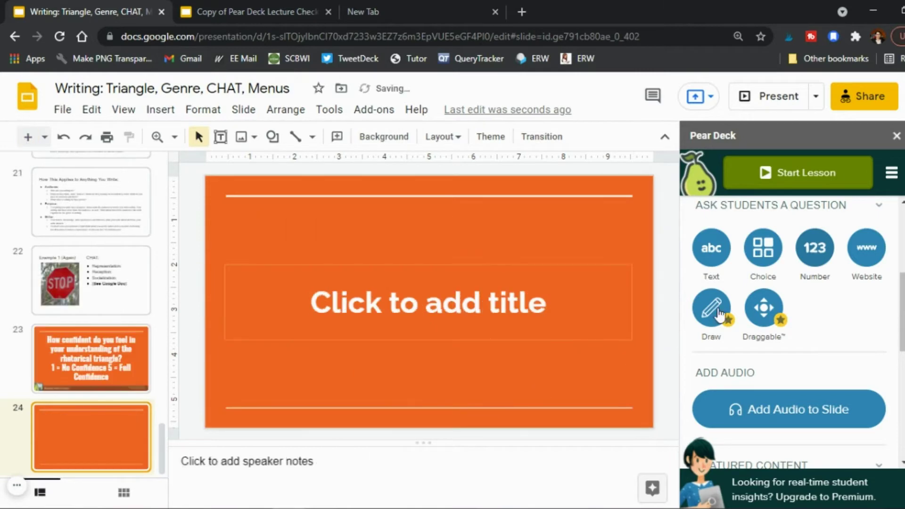
click(754, 261)
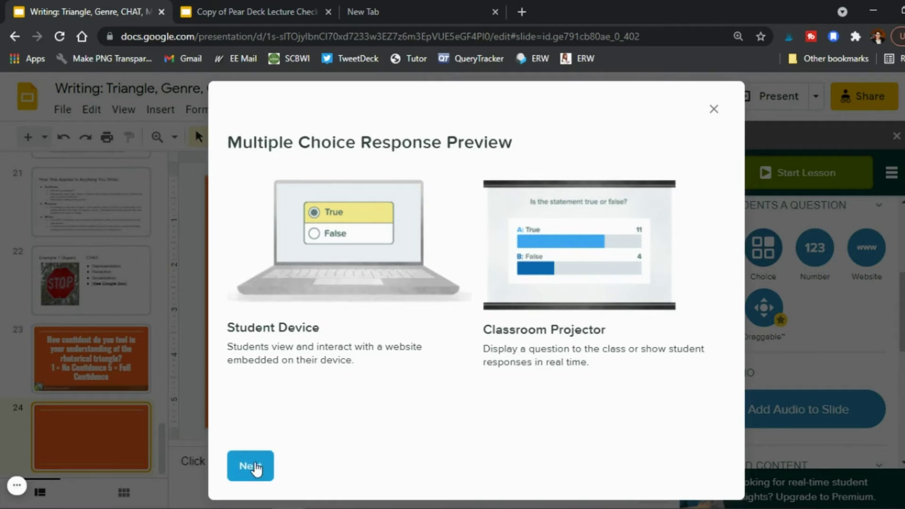
click(251, 467)
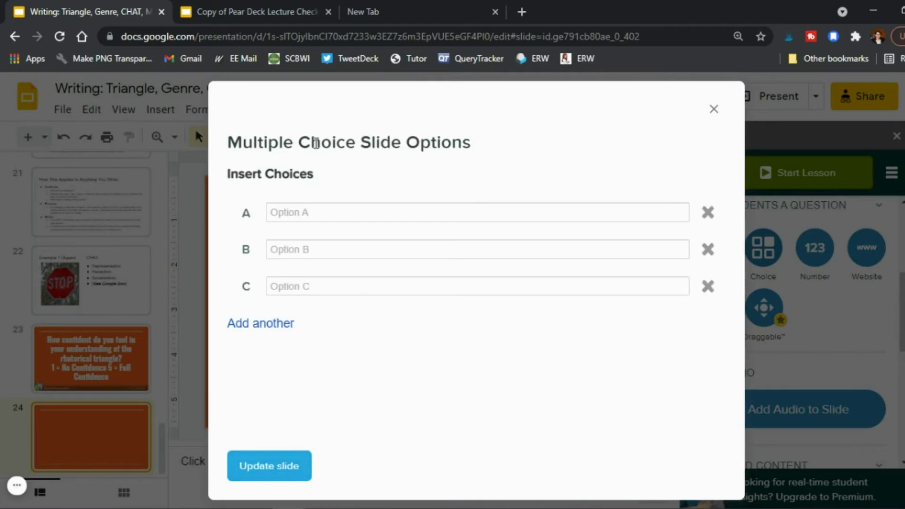
click(292, 205)
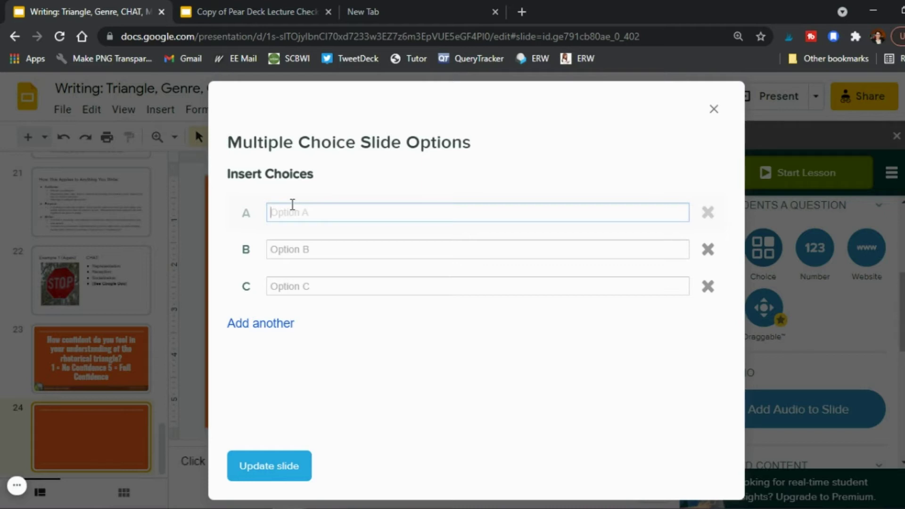
text(A)
click(288, 254)
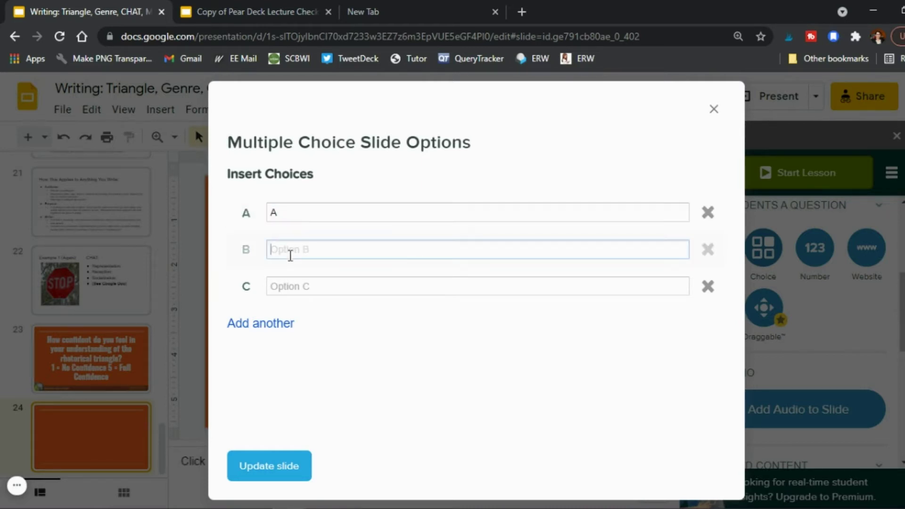
text(B)
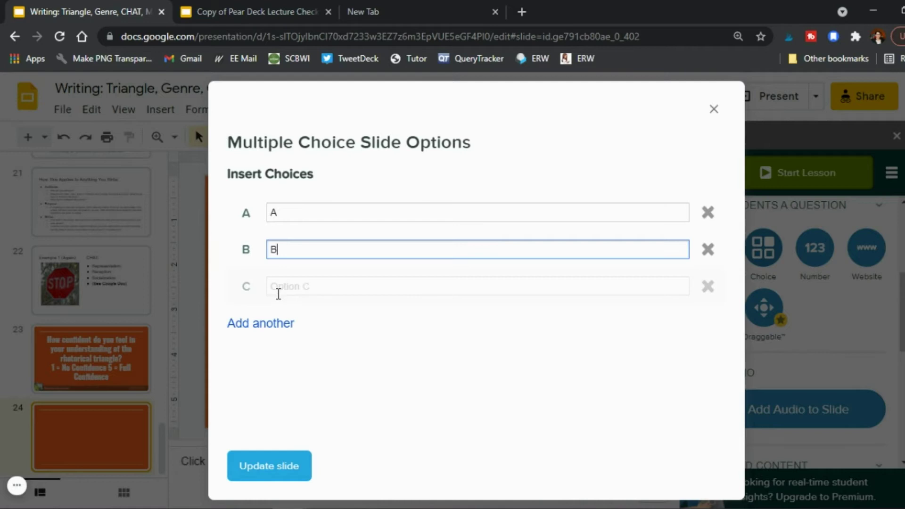
click(278, 293)
text(C)
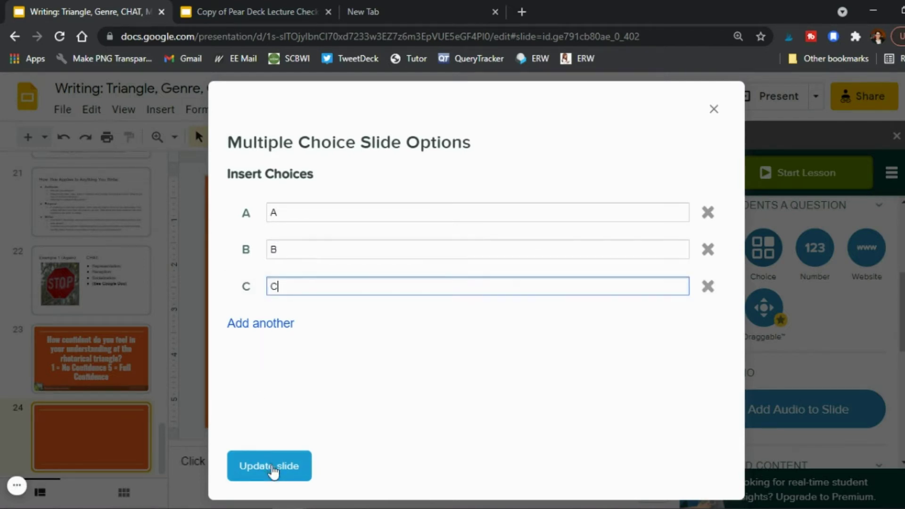
click(274, 469)
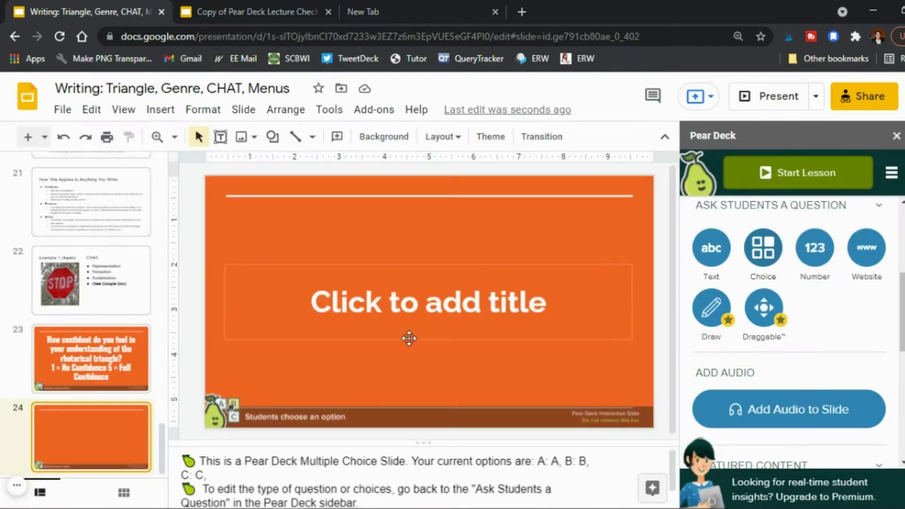
Title slide 24 'What do you want to work on next?' with lines A. sdfsd, B. sdfsds, C. sdfsdfsdf
click(410, 311)
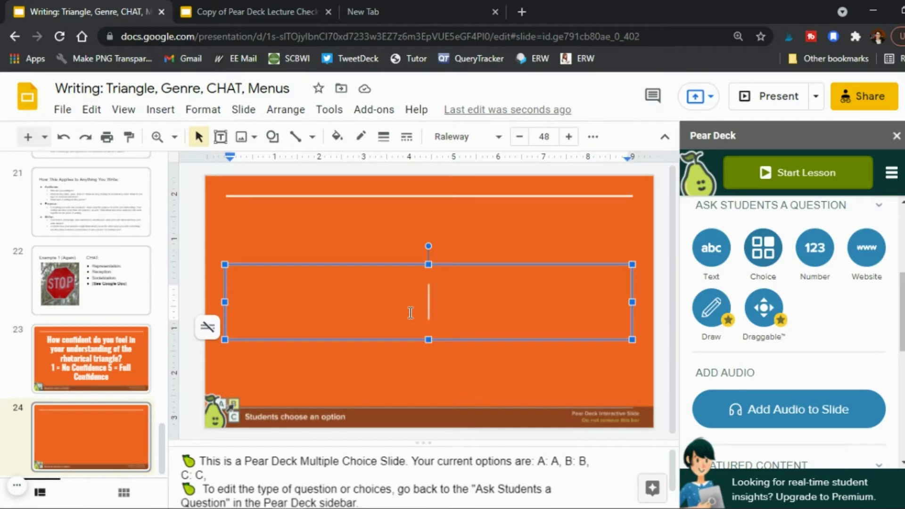
text(What do you )
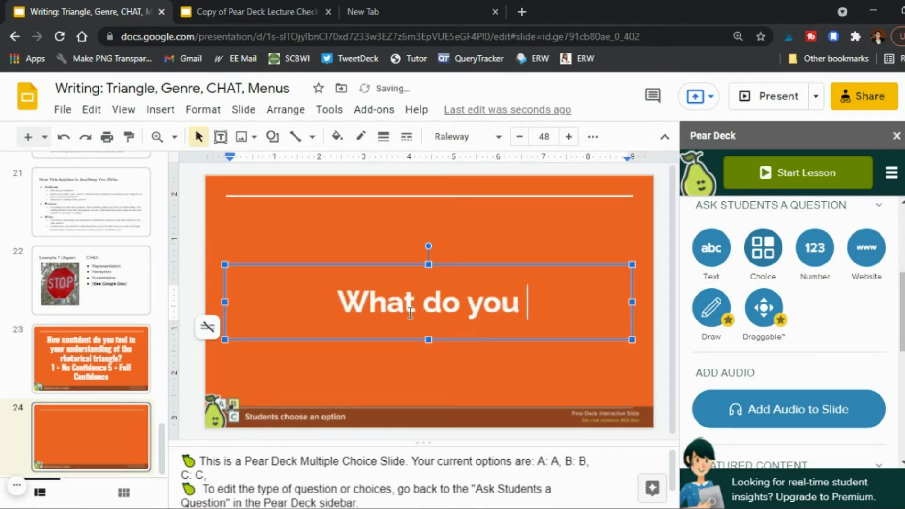
text(want to work )
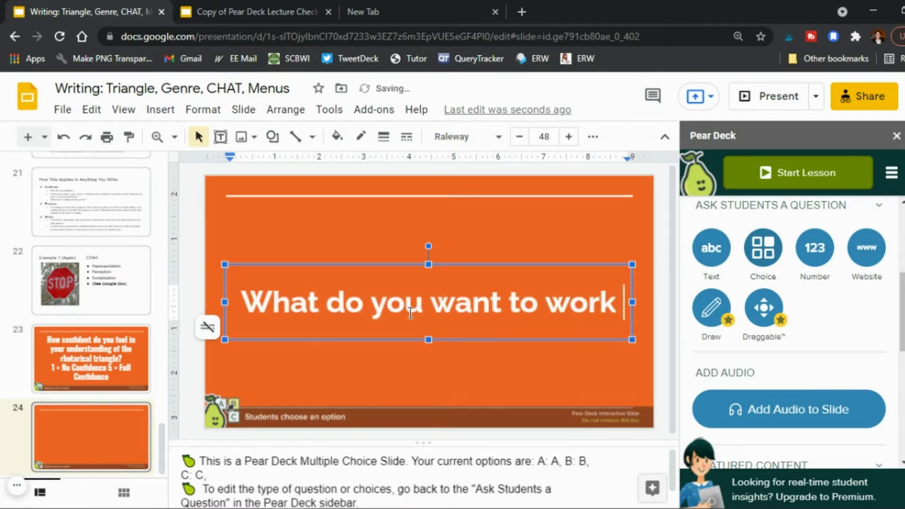
text(on next?)
key(Return)
text(A.)
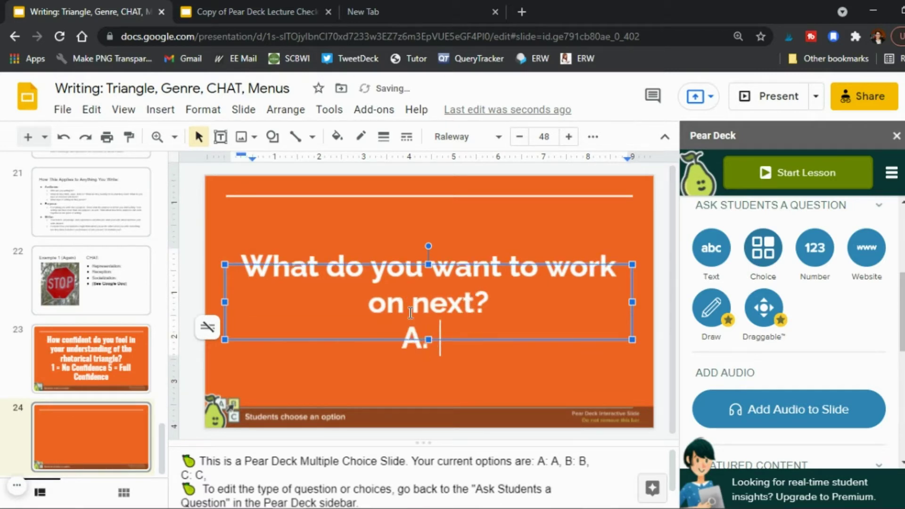
key(BackSpace)
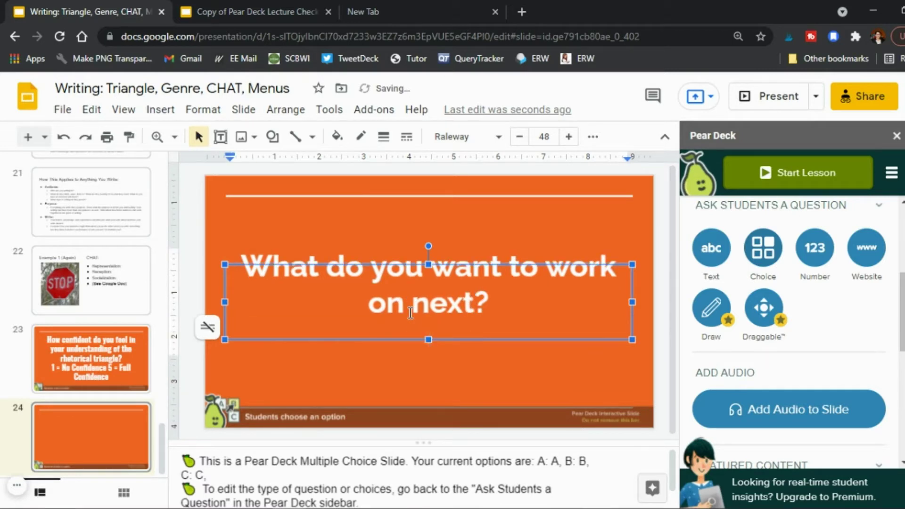
text(A. sdfsd)
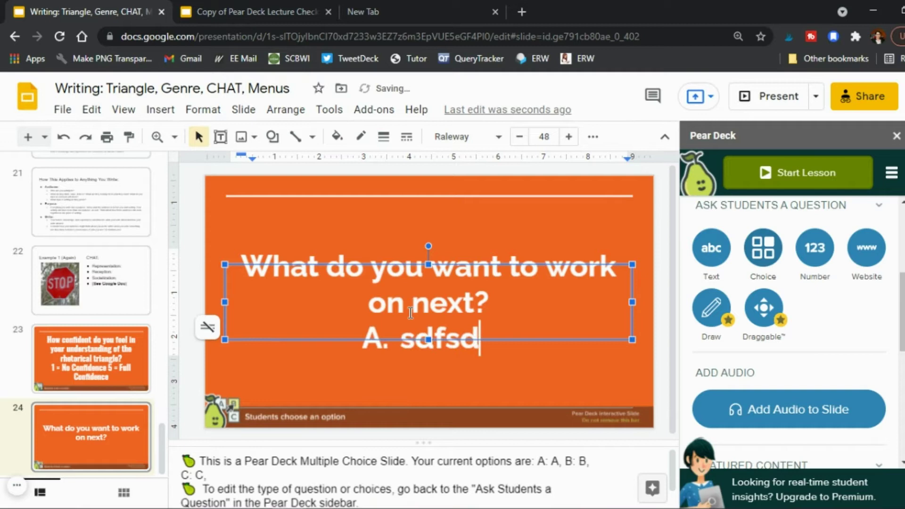
key(Return)
text(B. sdfsds)
key(Return)
text(C. )
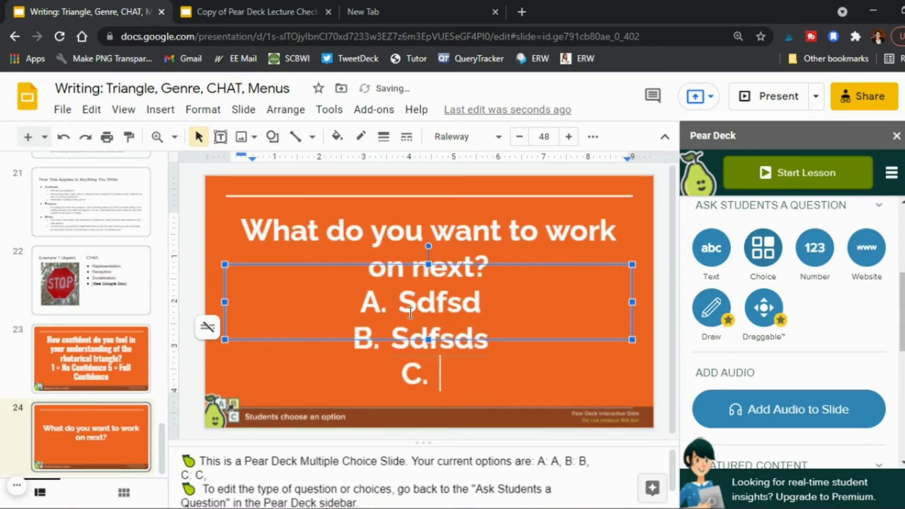
text(sdfsdfsdf)
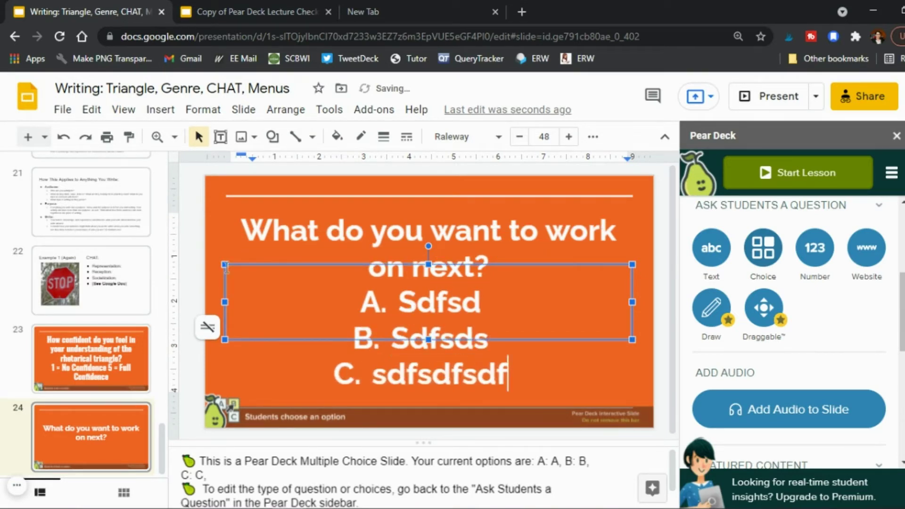
click(195, 267)
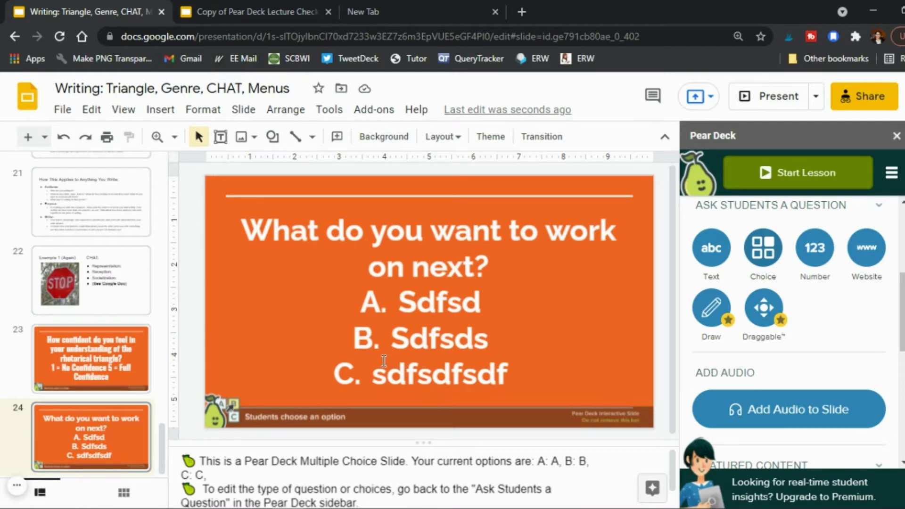
Select slide 21 and start the Pear Deck lesson
click(103, 221)
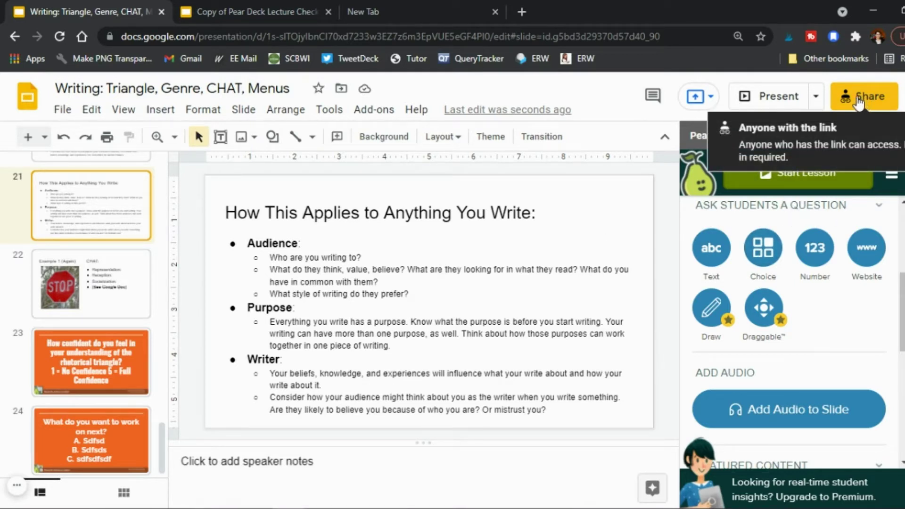
click(792, 182)
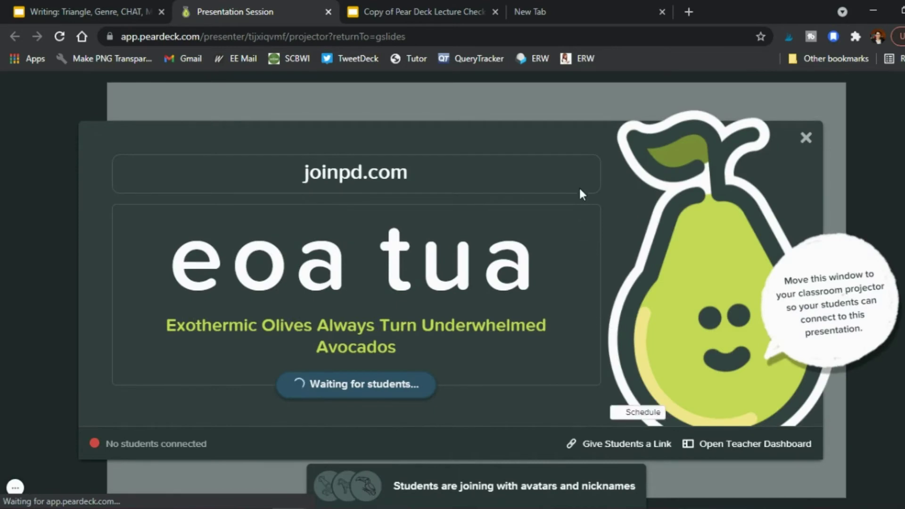
Join the session as a student at joinpd.com with the pasted code and pick the good mood
click(561, 14)
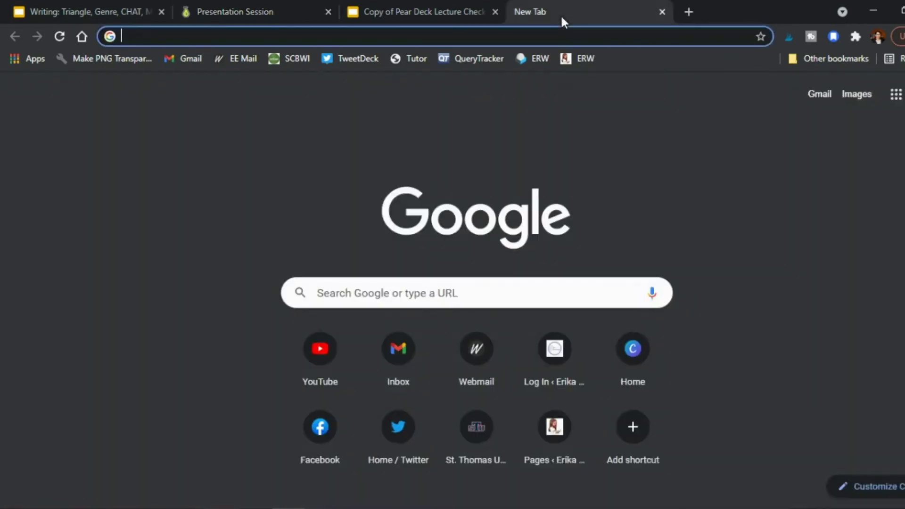
text(j)
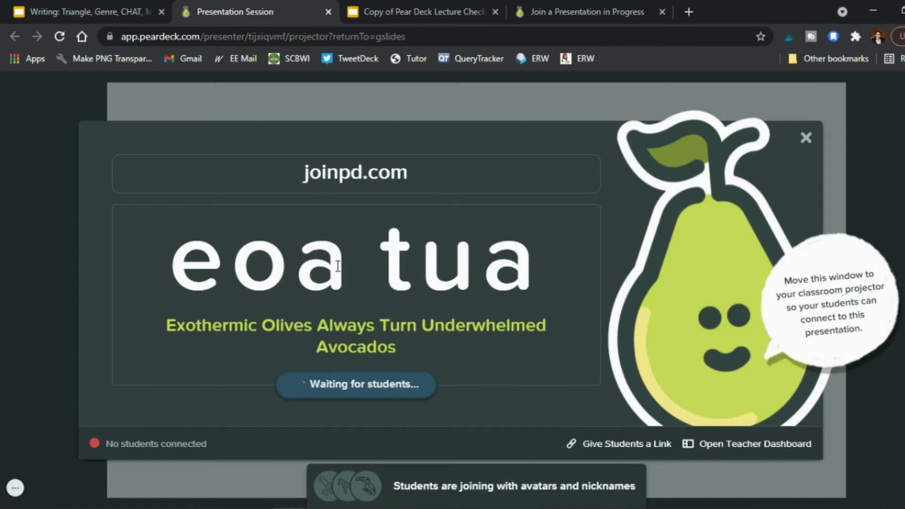
click(595, 5)
click(372, 292)
text(eoatua)
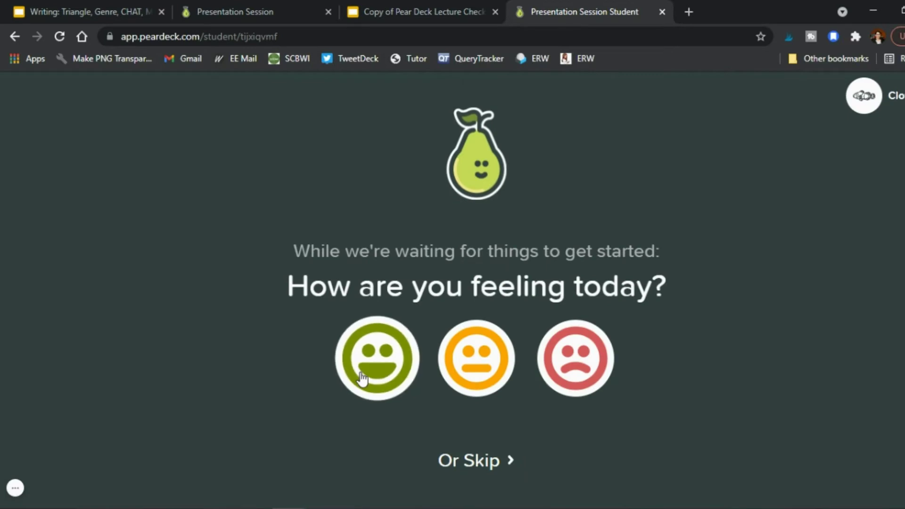
click(372, 364)
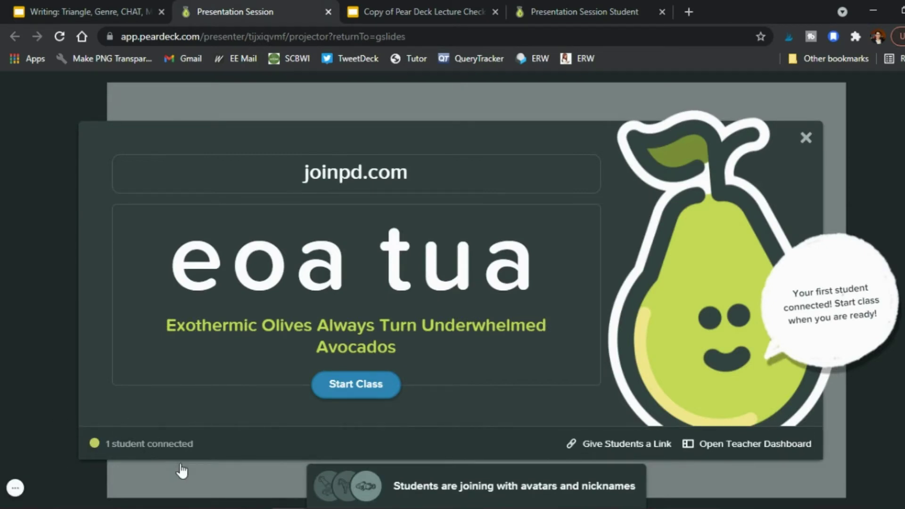
Start the class and advance the presentation to slide 3 of 24
click(347, 395)
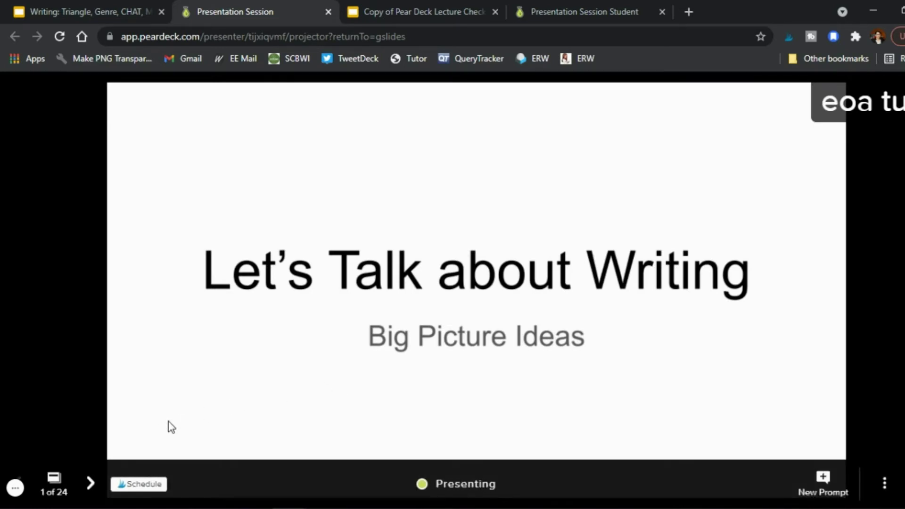
click(90, 485)
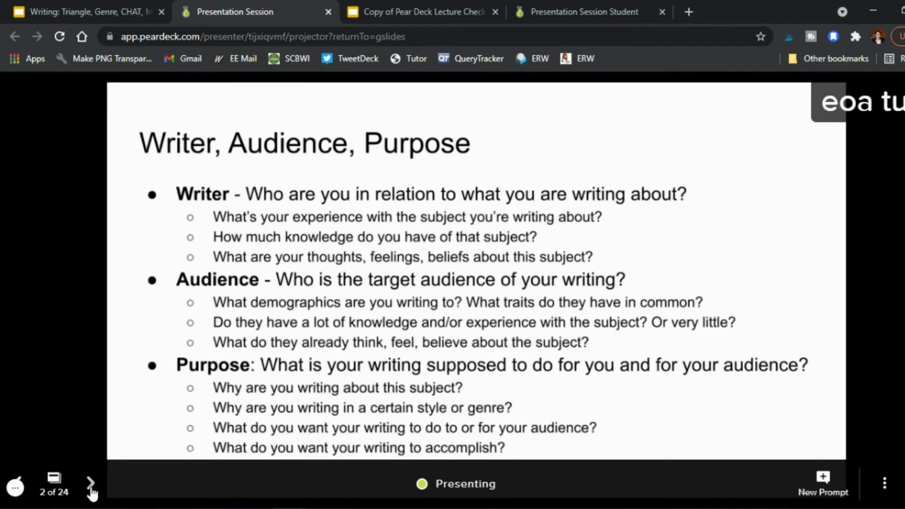
click(90, 485)
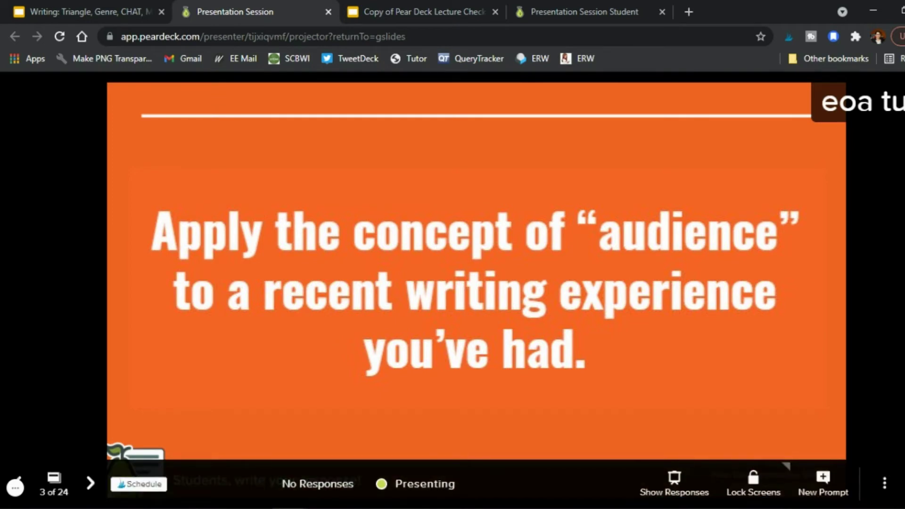
As the student, answer 'I wrote a Tweet to the governor of my state because.' then return to the presenter view
click(578, 10)
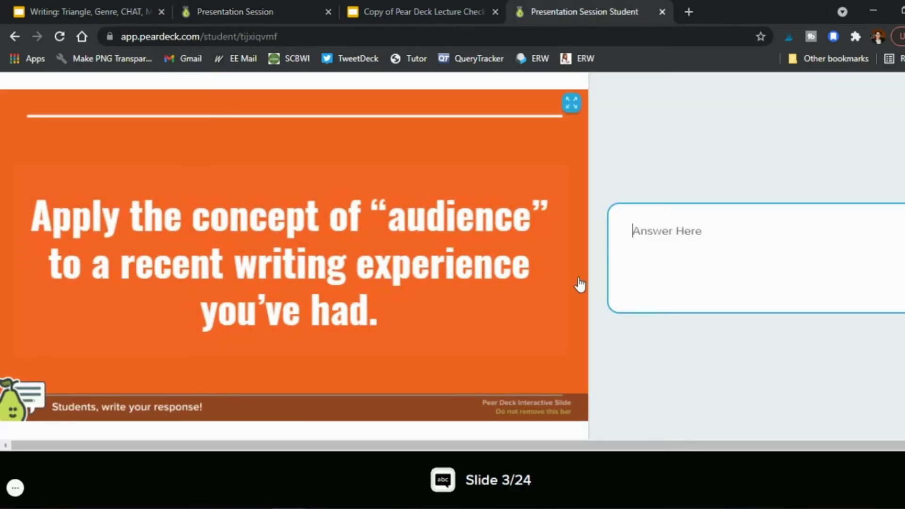
click(703, 249)
text(I wrote a )
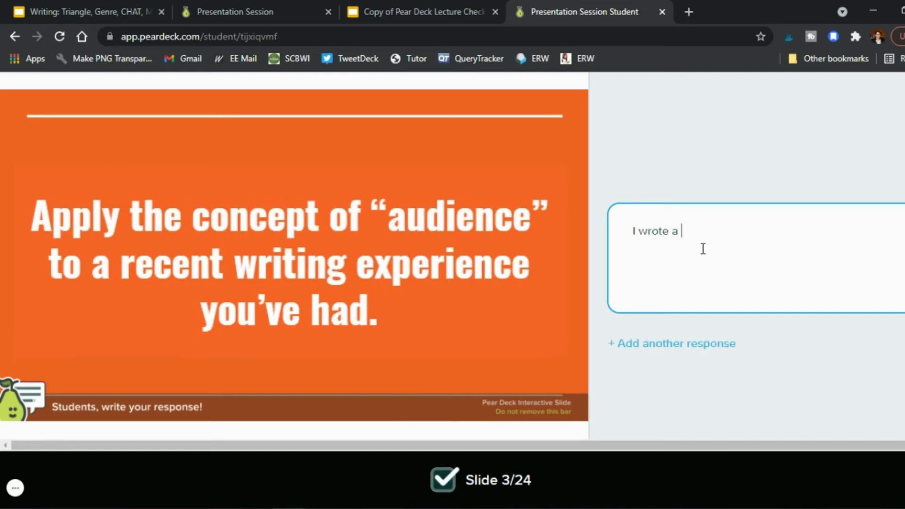
text(Tweet to the go)
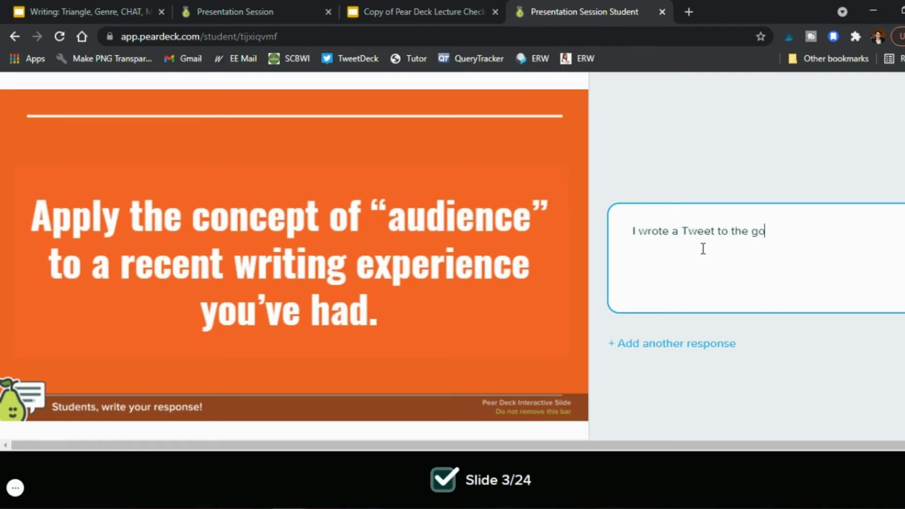
text(vernor of my s)
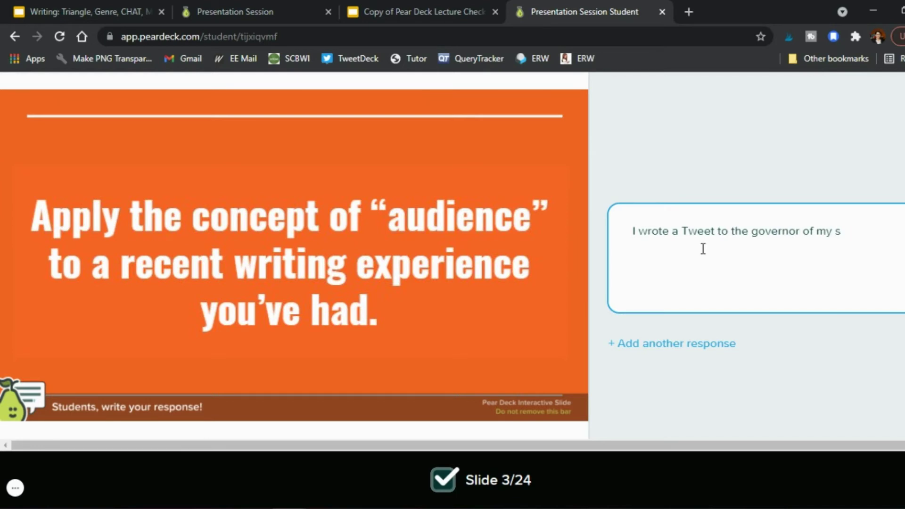
text(tate ebca)
key(BackSpace)
key(BackSpace)
key(BackSpace)
key(BackSpace)
text(because...)
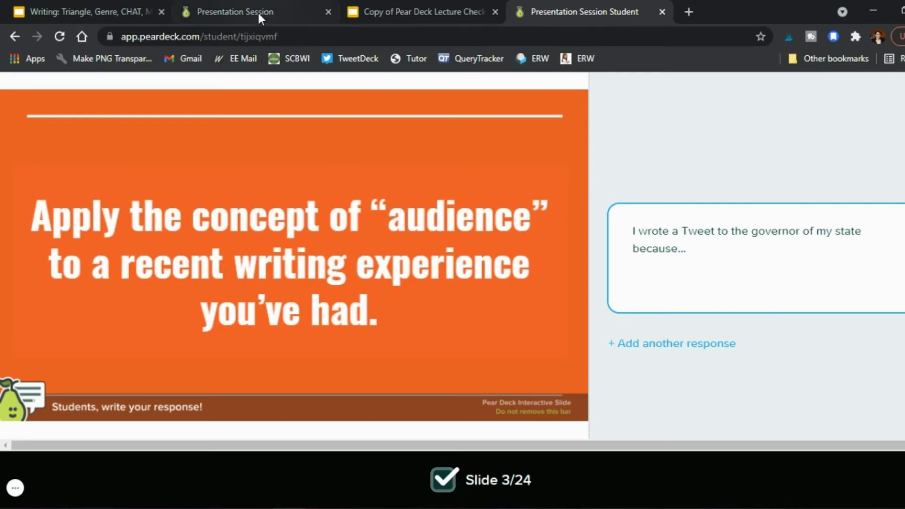
click(258, 12)
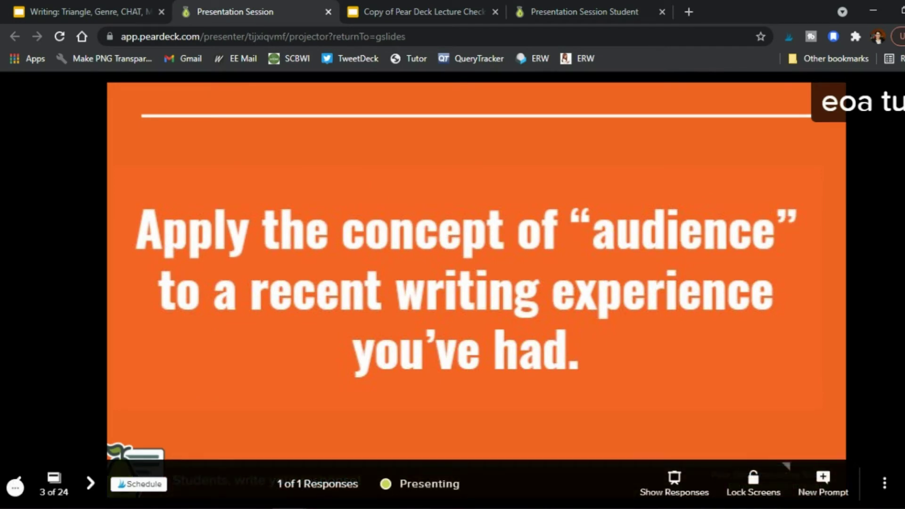
Show the slide 3 responses in Grid Layout, then return to the student tab
click(676, 490)
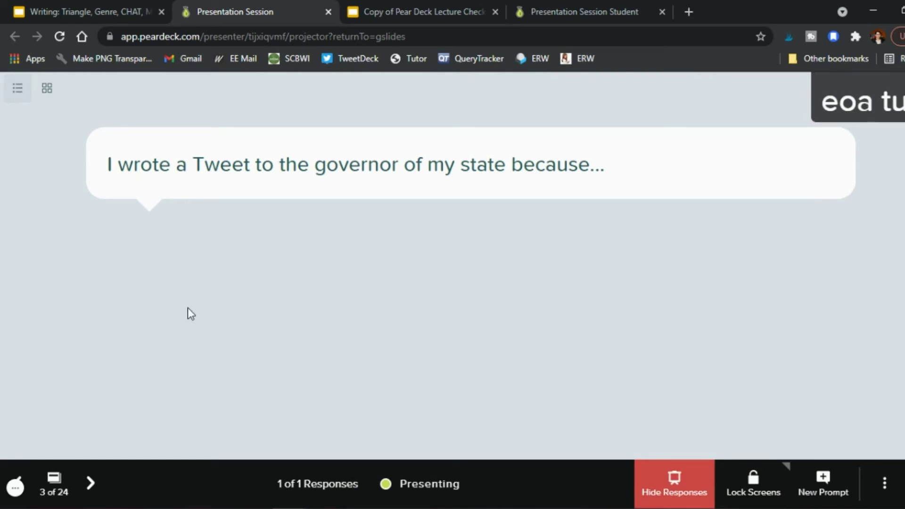
click(50, 90)
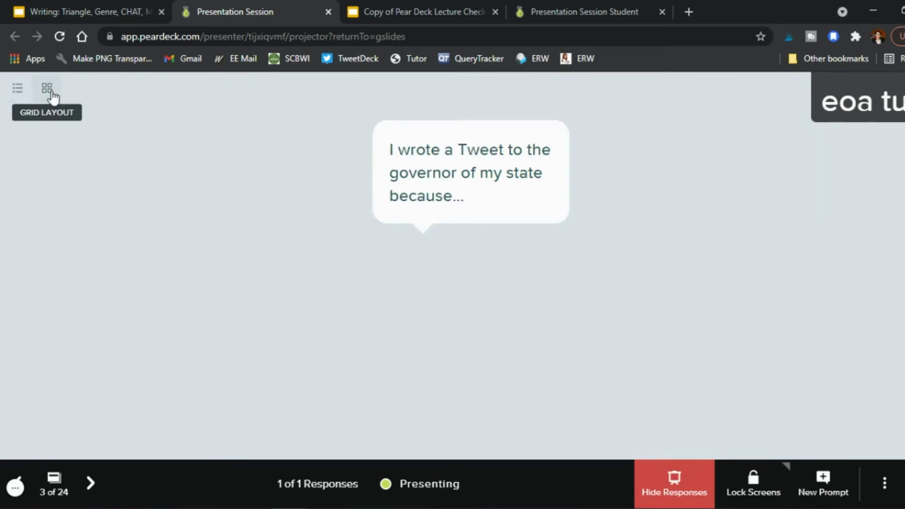
click(557, 14)
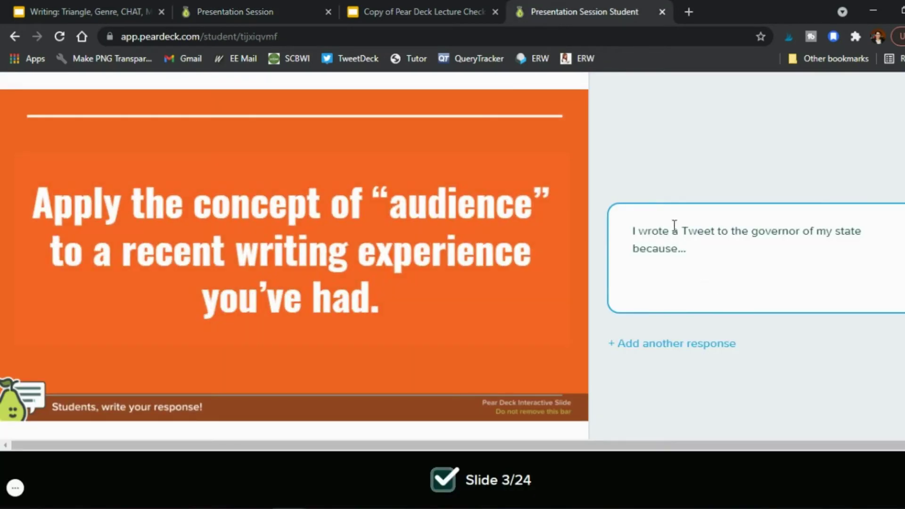
Add a second answer: 'I wrote an email to my boss, so I had to be super formal in my writing...'
click(659, 344)
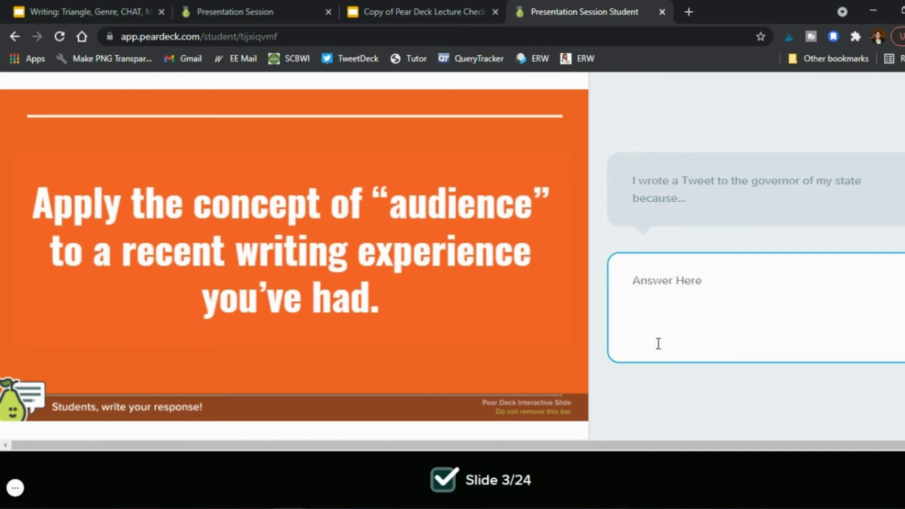
text(I wrote an email)
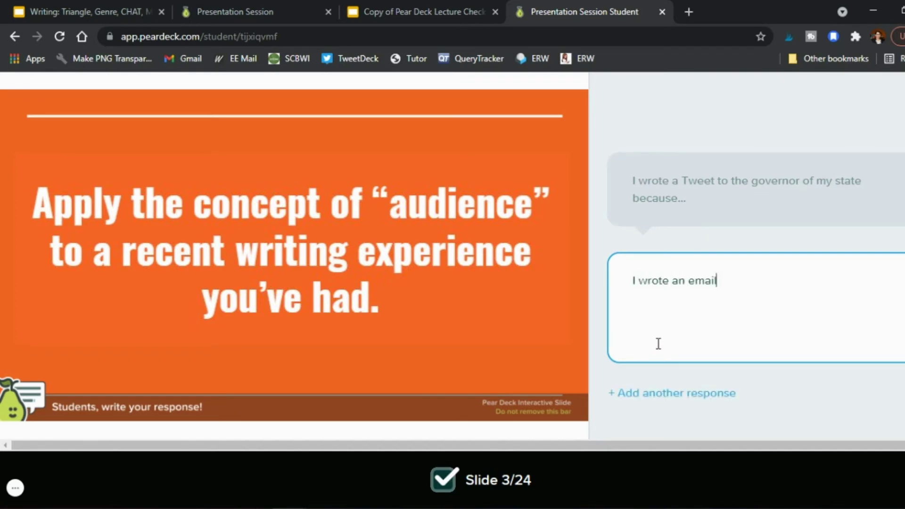
text( to my boss, so)
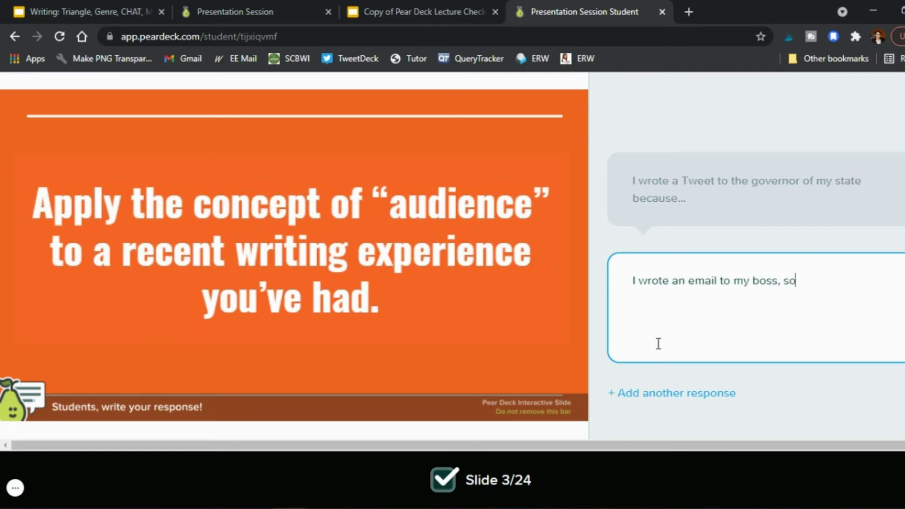
text( I had to be super form)
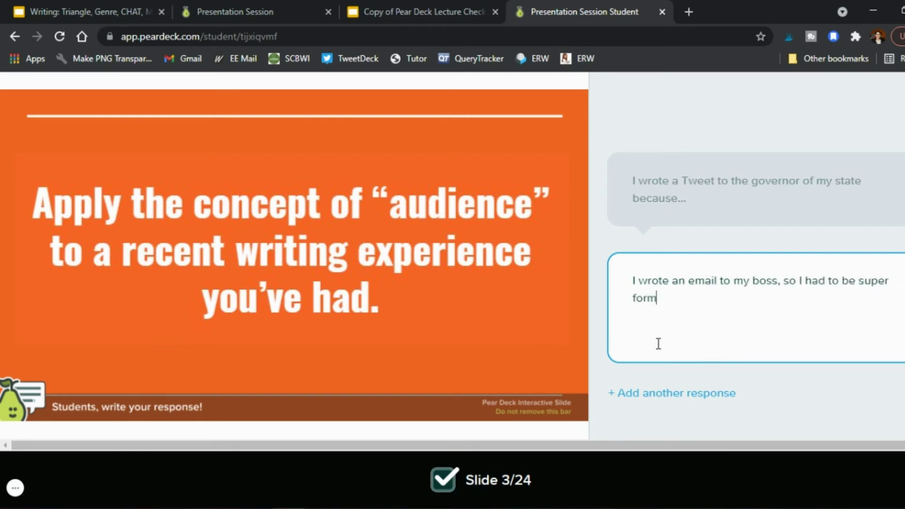
text(al in my writing...)
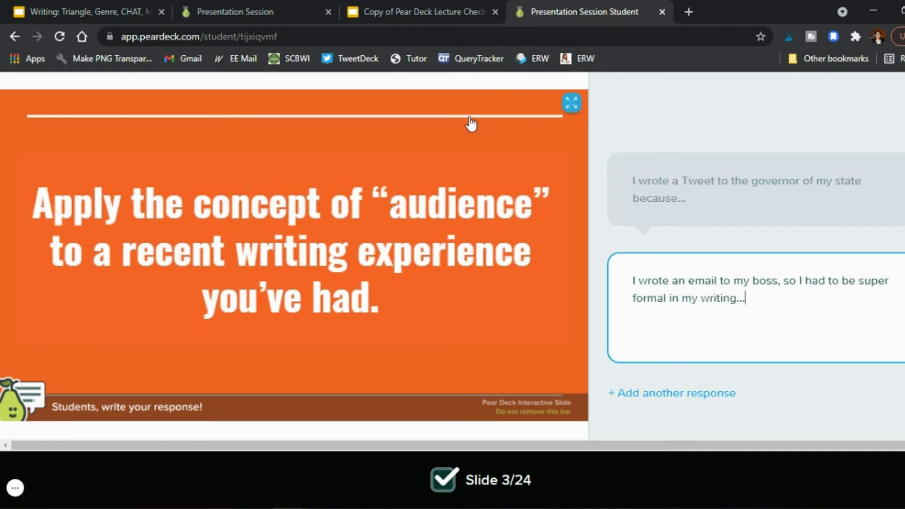
Show both slide 3 answers in list layout, lock screens, and check the student view
click(256, 13)
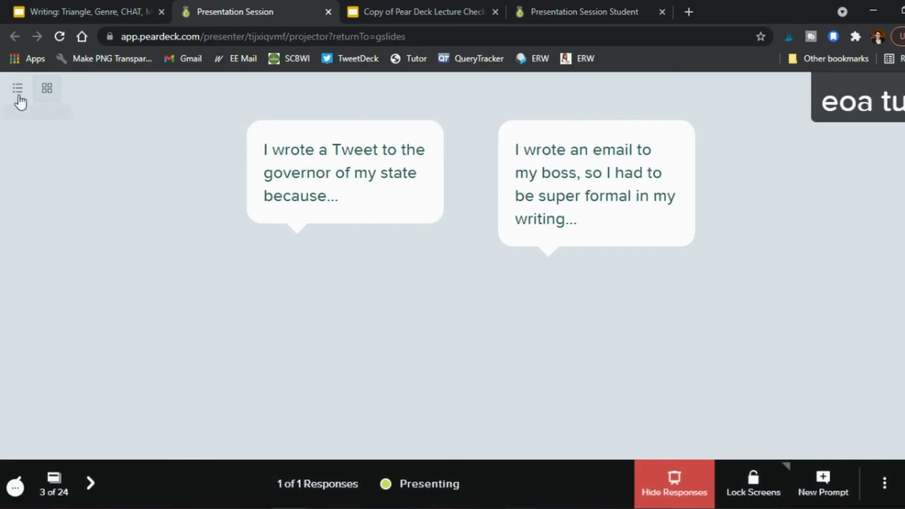
click(17, 91)
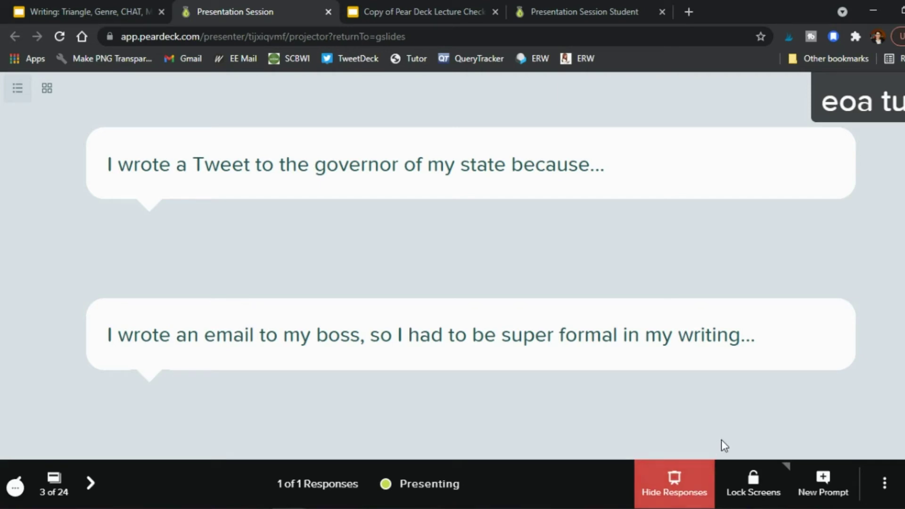
click(754, 490)
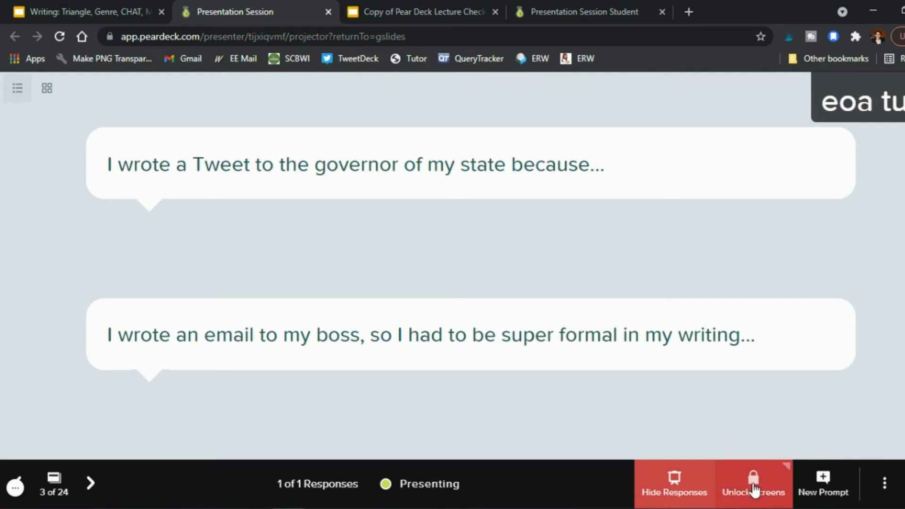
click(601, 17)
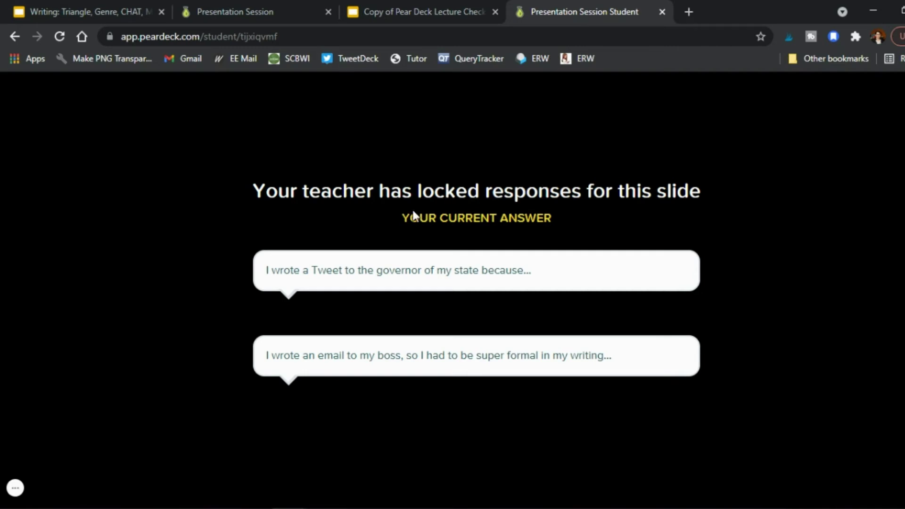
Switch back to the presenter view showing the governor Tweet and boss email answers
click(239, 13)
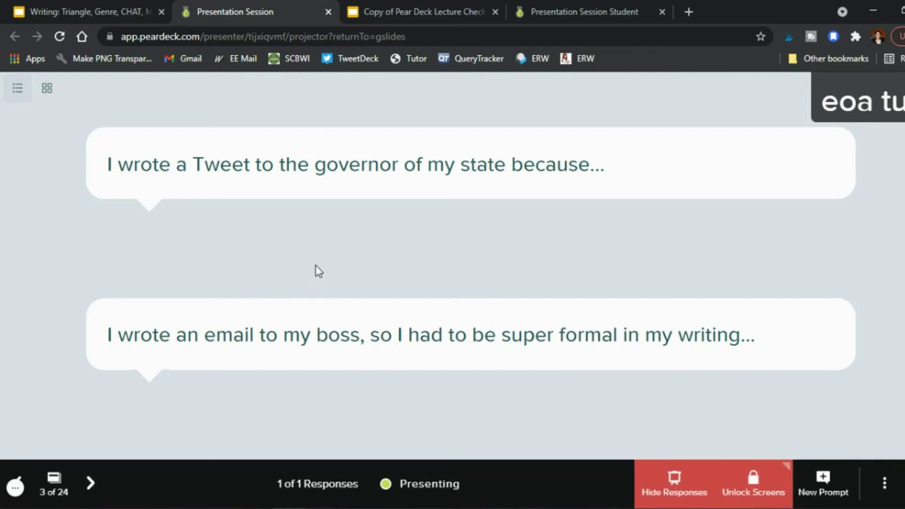
Advance three slides to the slide 6 'most confusing part' question
click(90, 485)
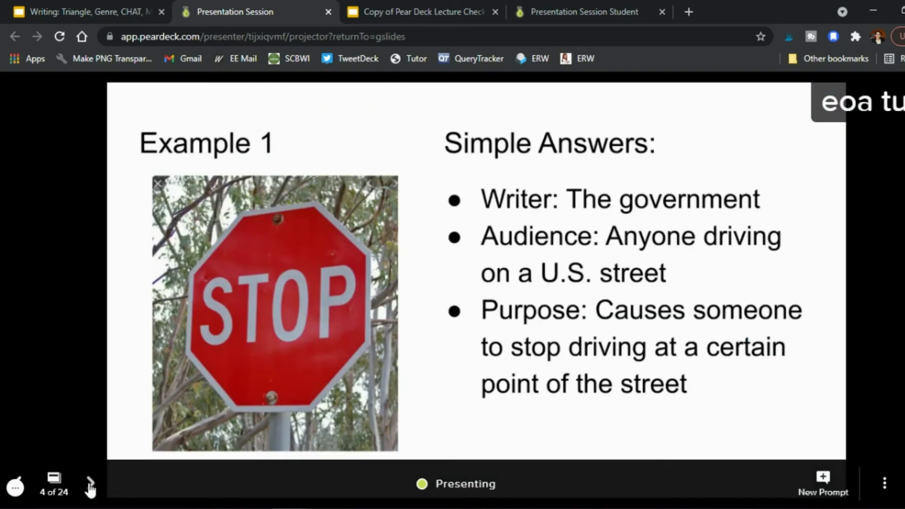
click(90, 485)
click(90, 486)
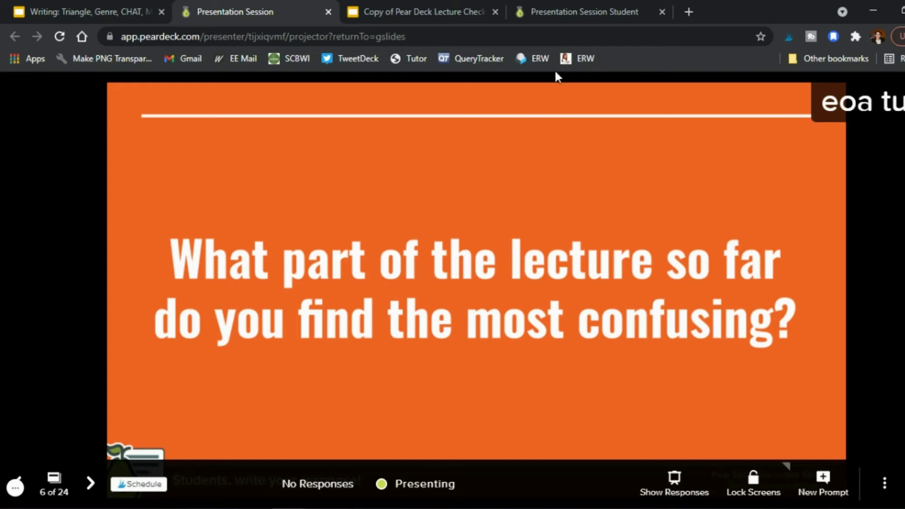
Post the test answer 'dfkjdhfk' as the student, show the responses, and move on
click(578, 9)
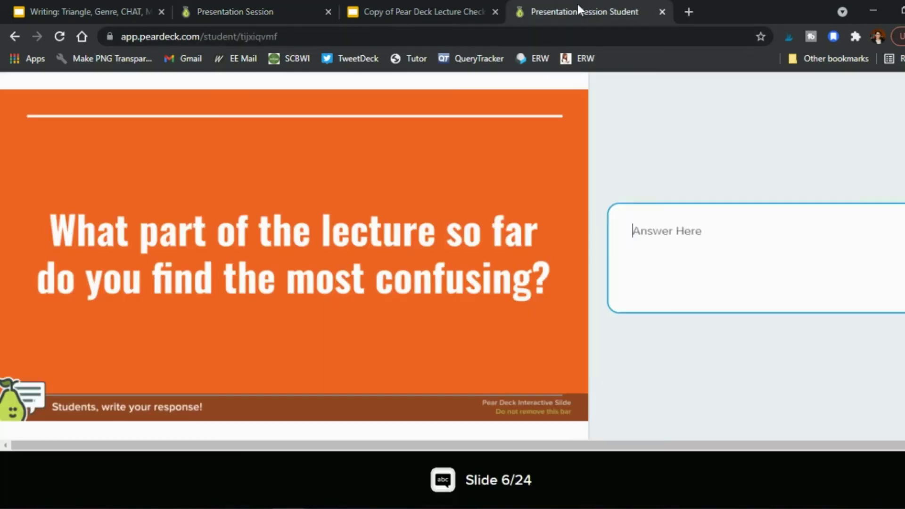
click(693, 283)
text(dfkjdhfk)
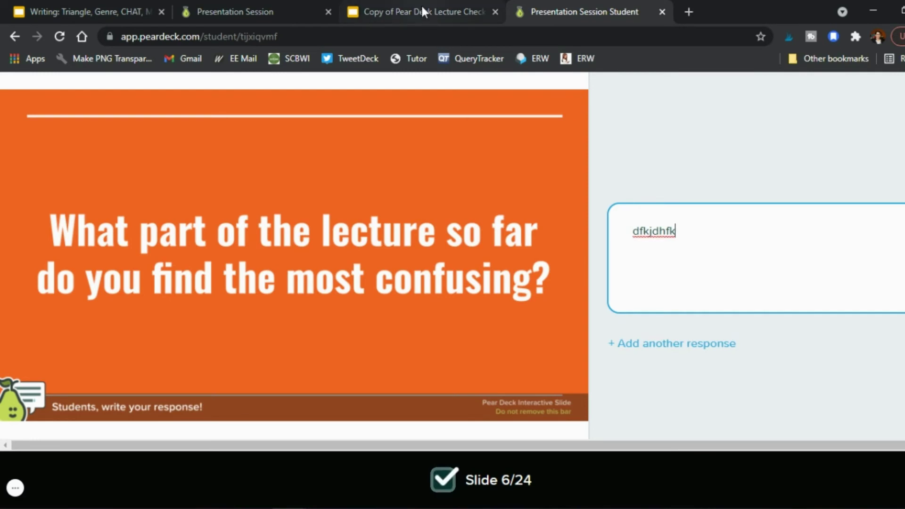
click(274, 8)
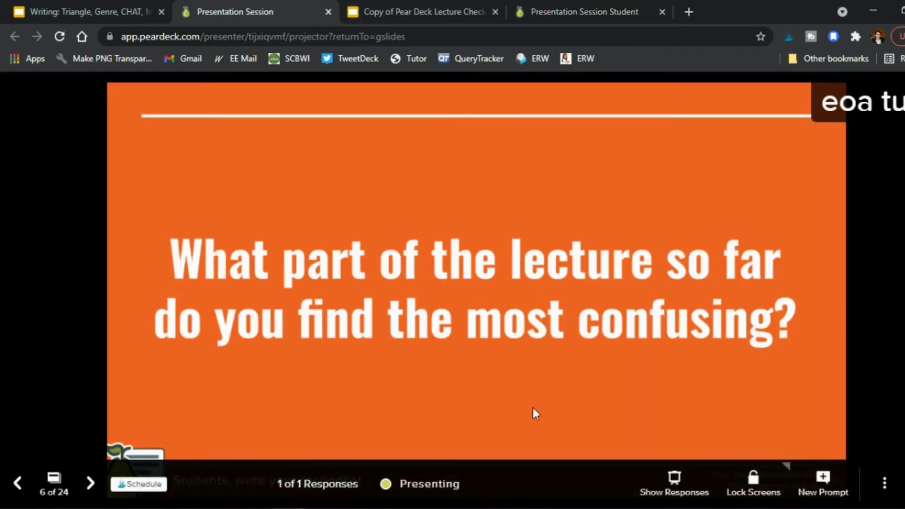
click(675, 485)
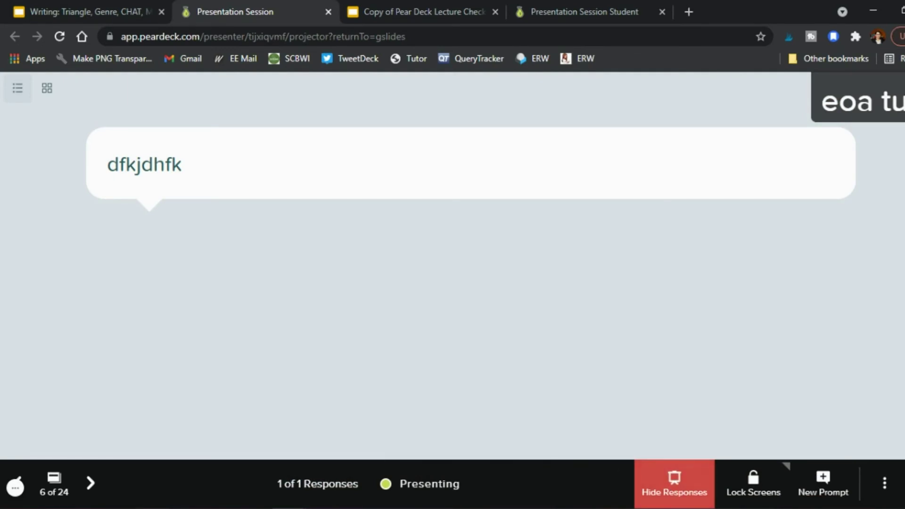
click(91, 486)
Advance through the deck to the slide 23 confidence question
click(91, 486)
click(91, 485)
click(91, 485)
click(91, 485)
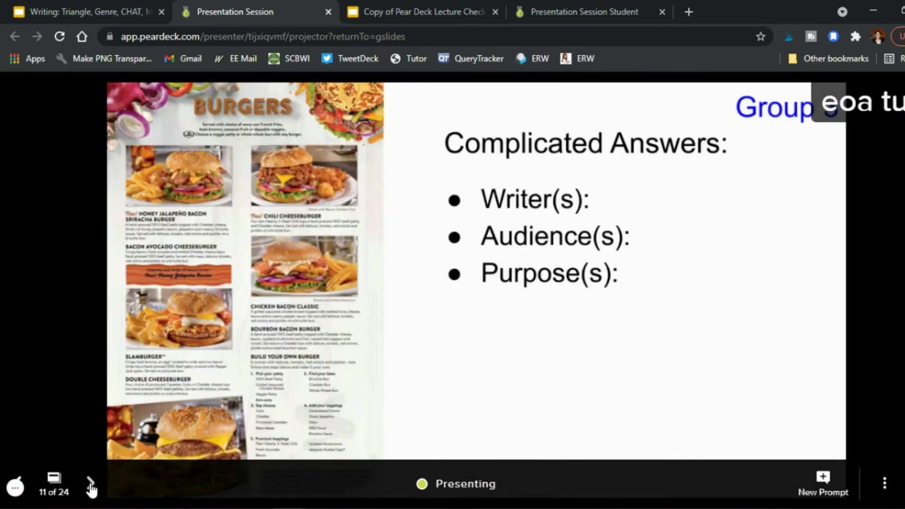
click(91, 486)
click(91, 486)
click(91, 485)
click(91, 485)
click(91, 486)
click(91, 485)
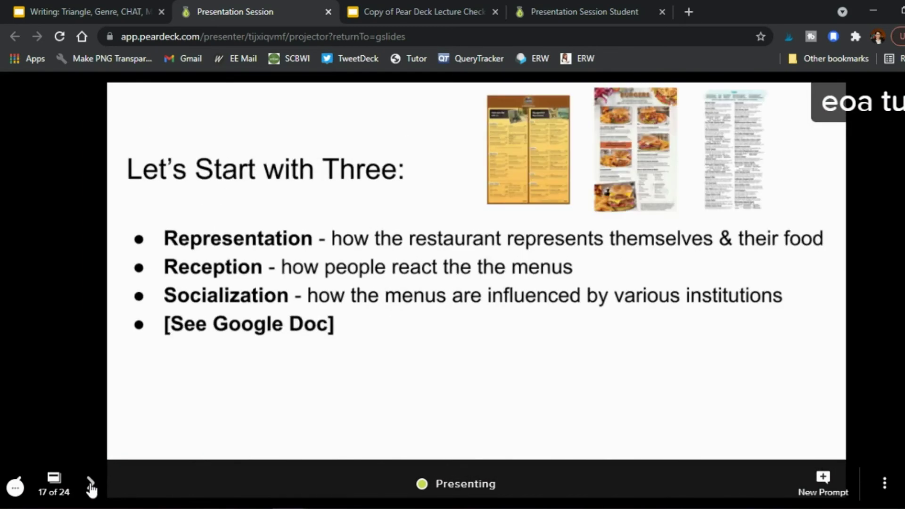
click(91, 486)
click(91, 486)
click(91, 486)
click(91, 485)
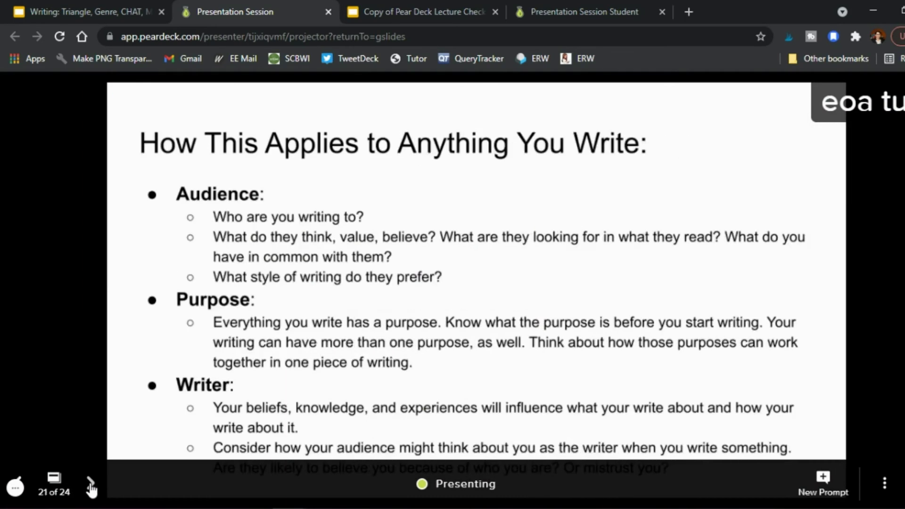
click(91, 485)
click(91, 486)
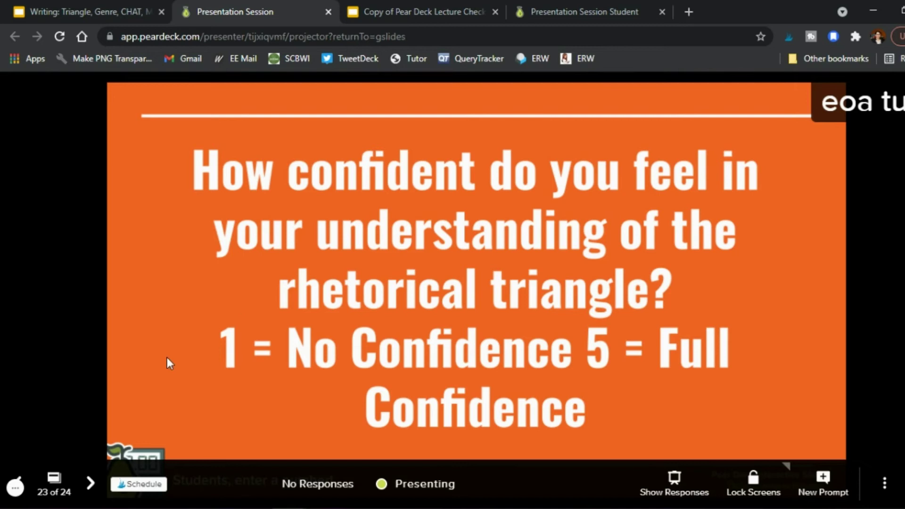
Submit 2 as the student's confidence answer, show the number-line results, and advance to slide 24
click(569, 11)
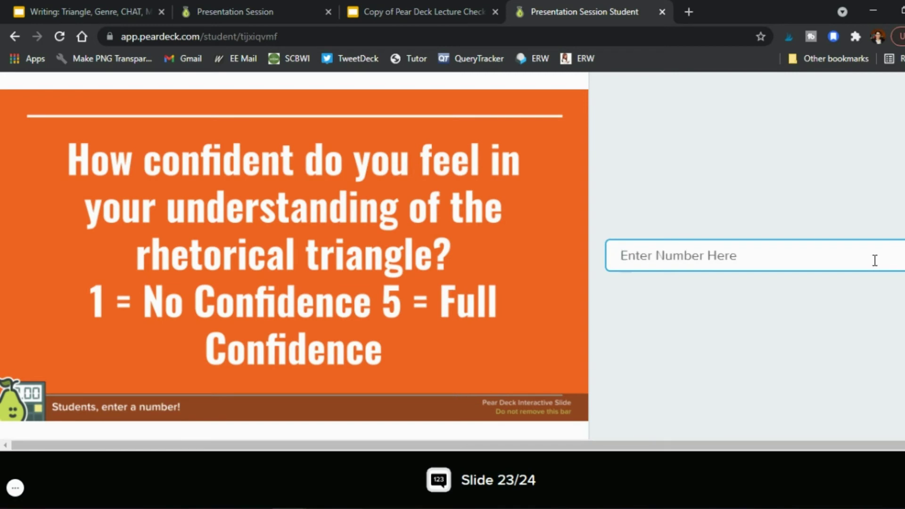
text(2)
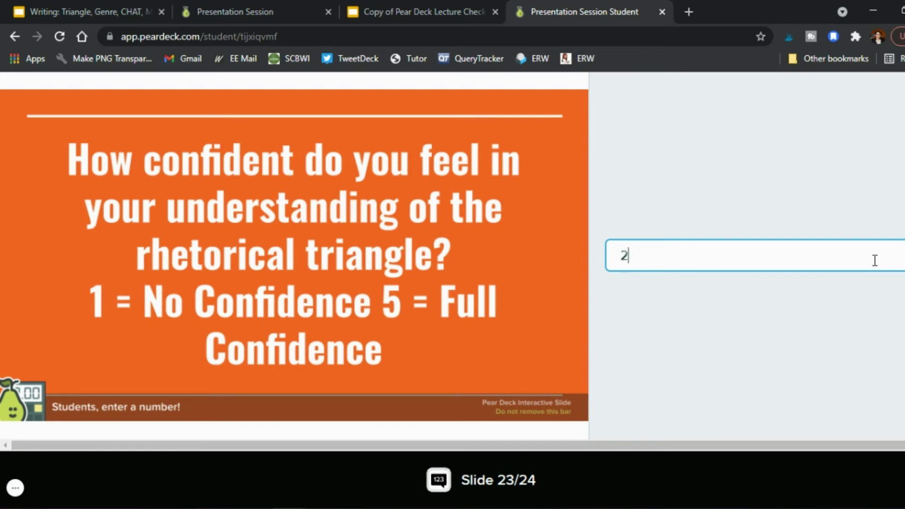
click(719, 353)
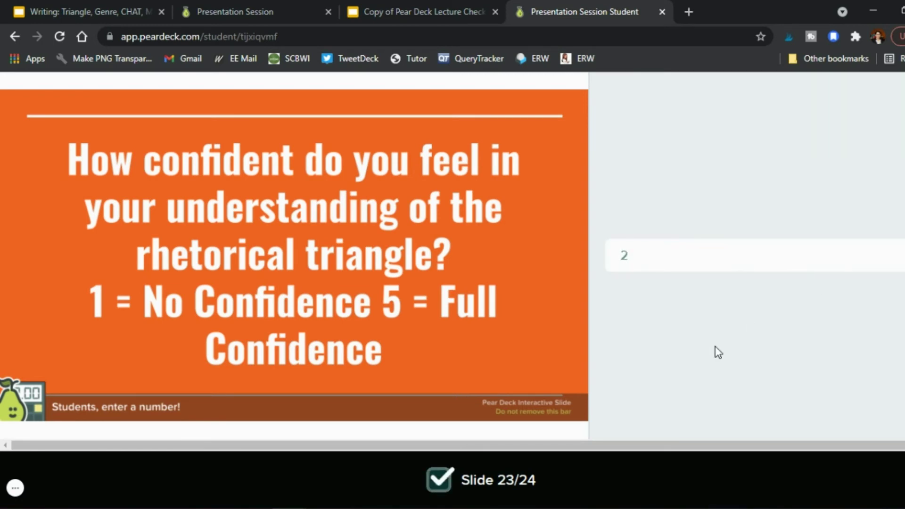
click(235, 2)
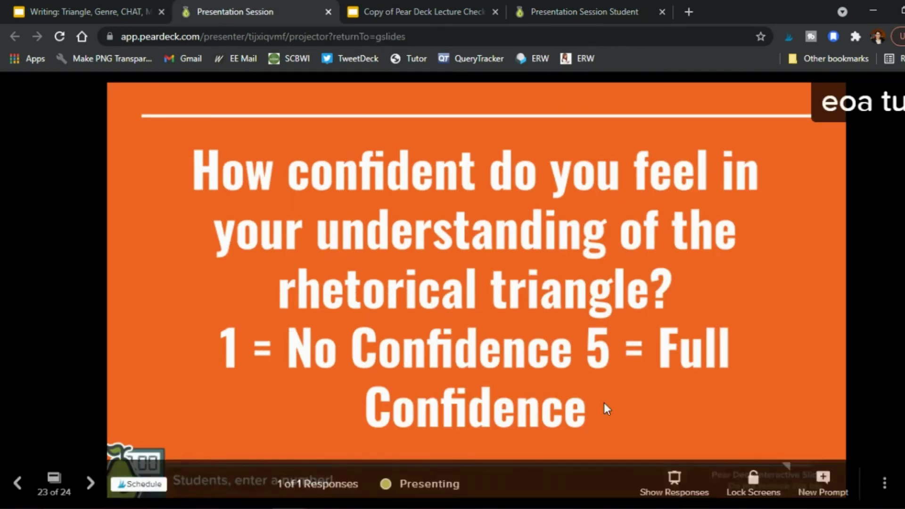
click(678, 483)
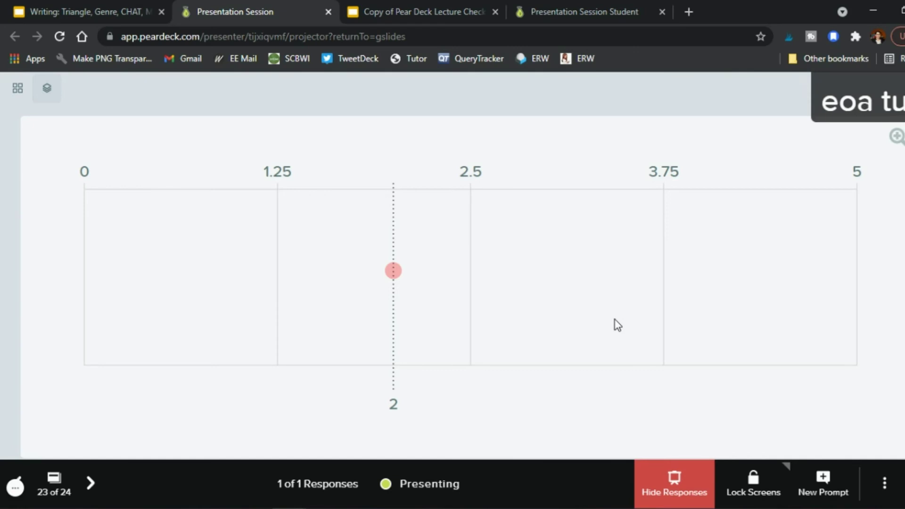
click(91, 483)
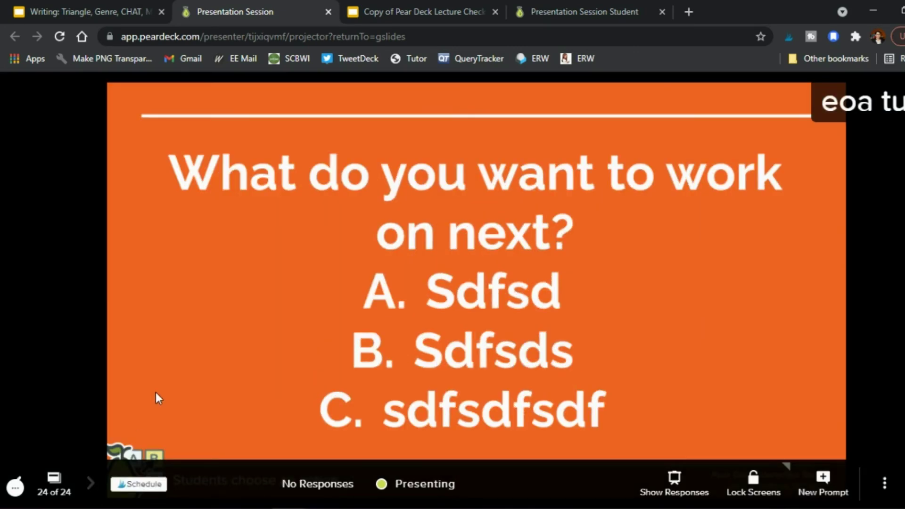
Vote B as the student on 'What do you want to work on next?' and show the bar-chart results
click(576, 7)
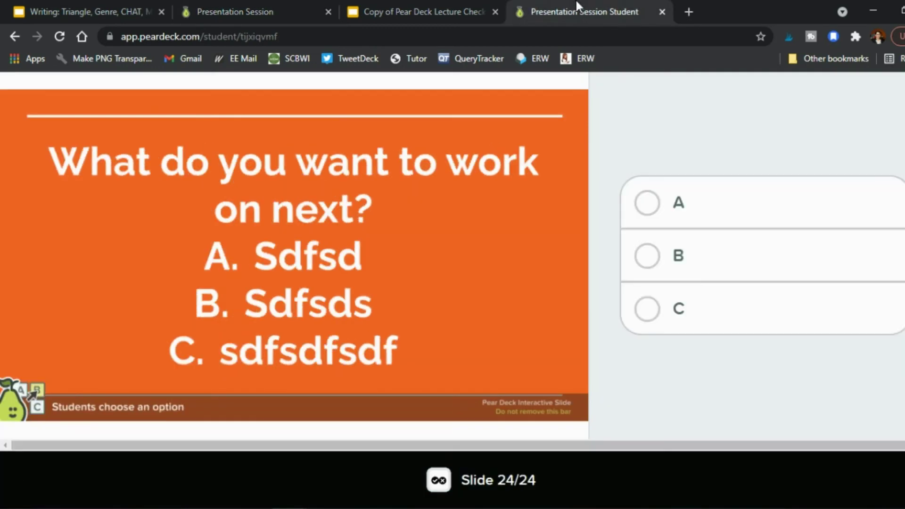
click(647, 264)
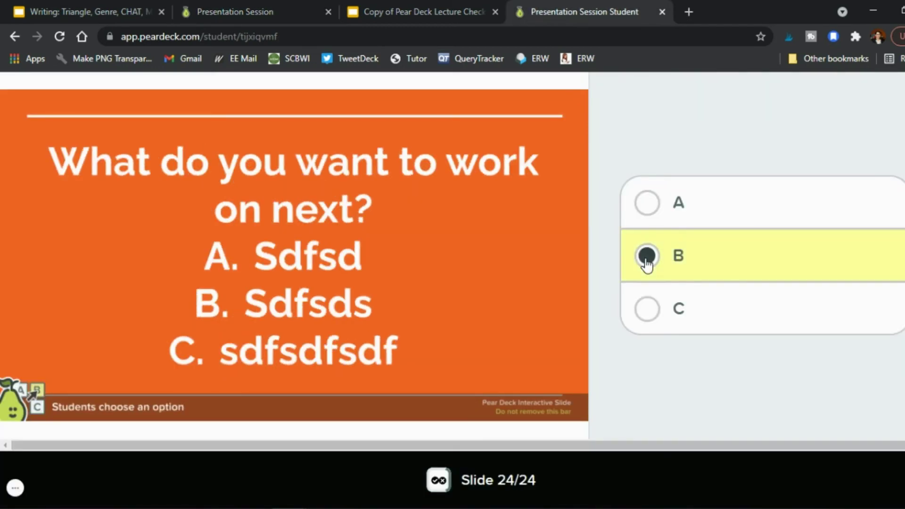
click(259, 19)
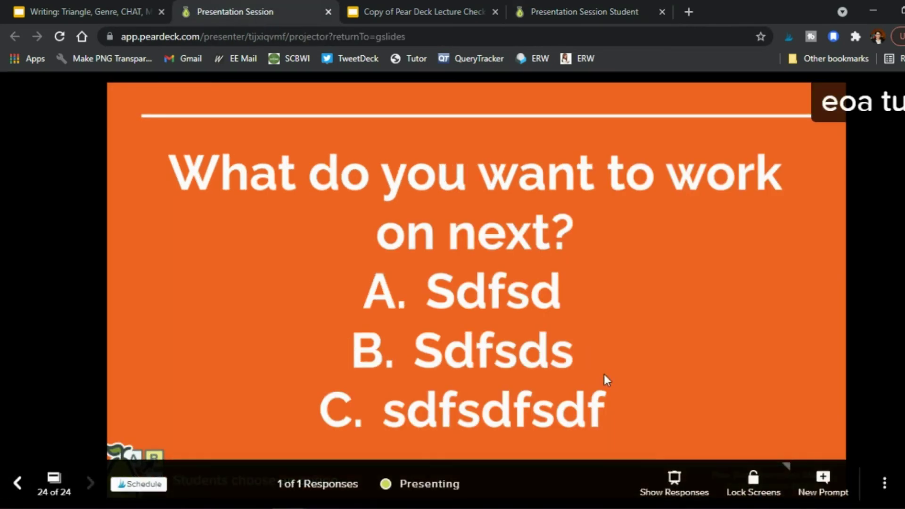
click(671, 488)
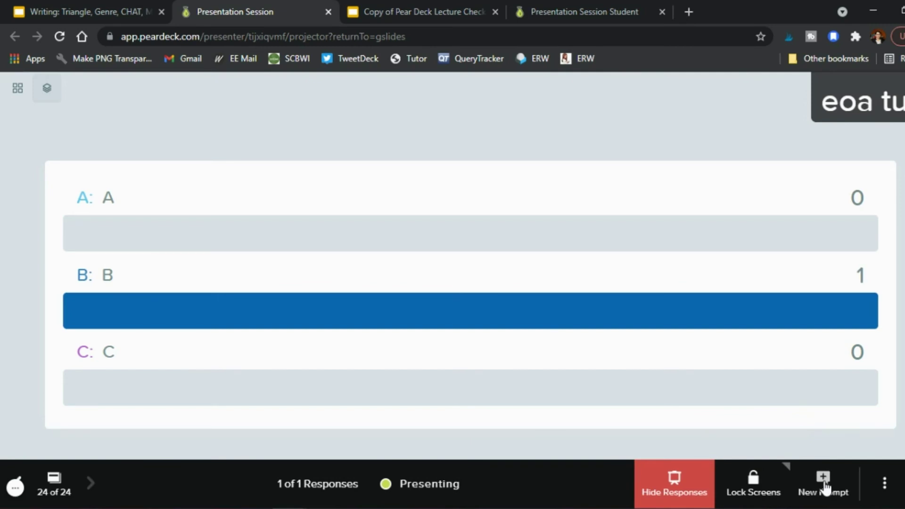
Add the Draggable feelings slide, drag the student's dot to 'Keep going, I understand', and show responses
click(824, 488)
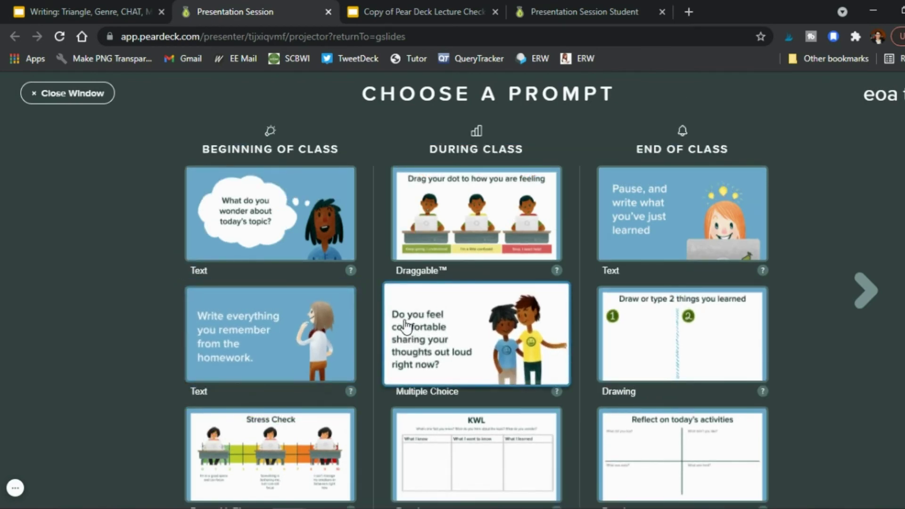
click(473, 219)
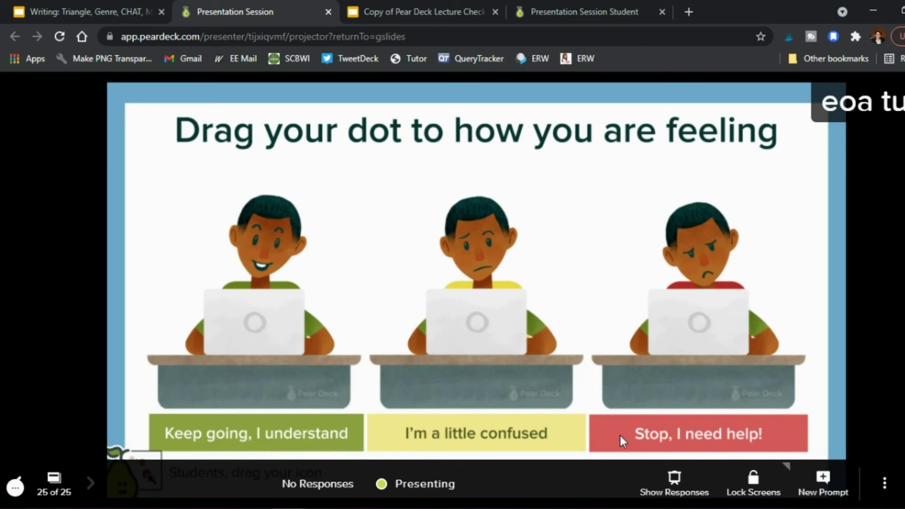
click(567, 12)
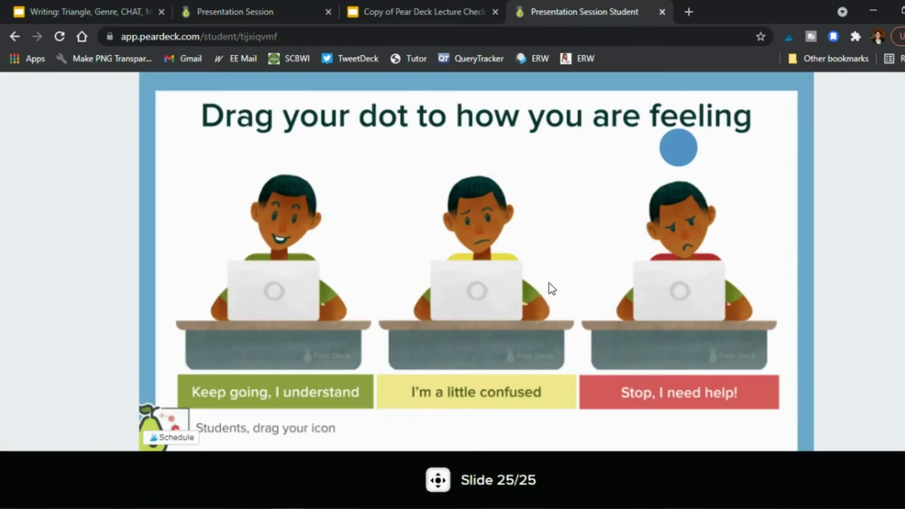
drag(677, 154, 268, 298)
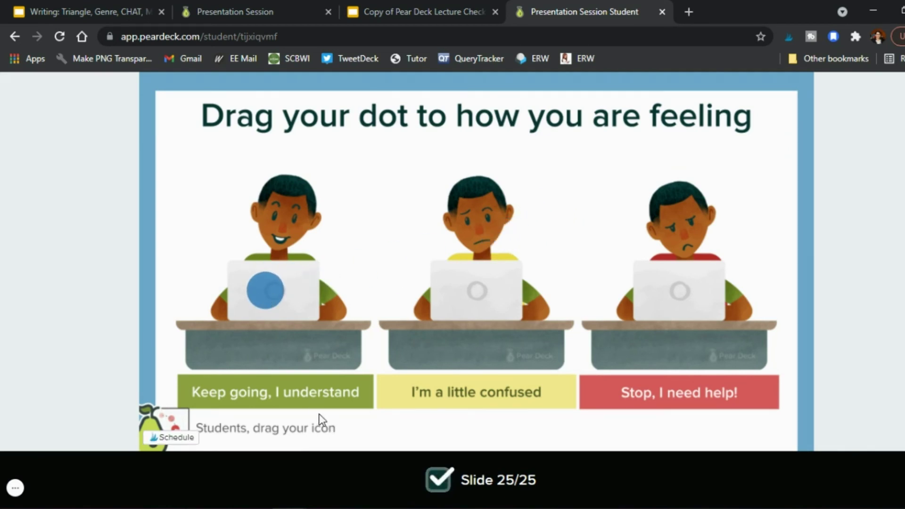
click(244, 13)
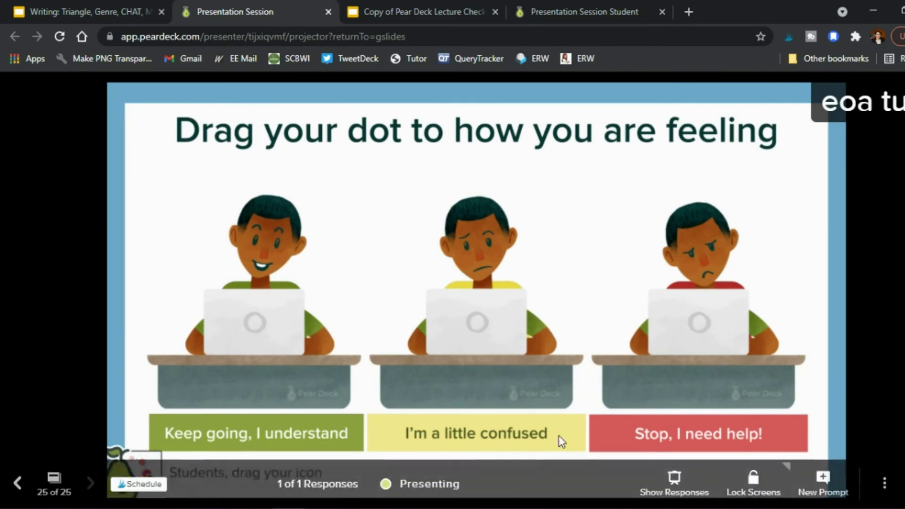
click(673, 482)
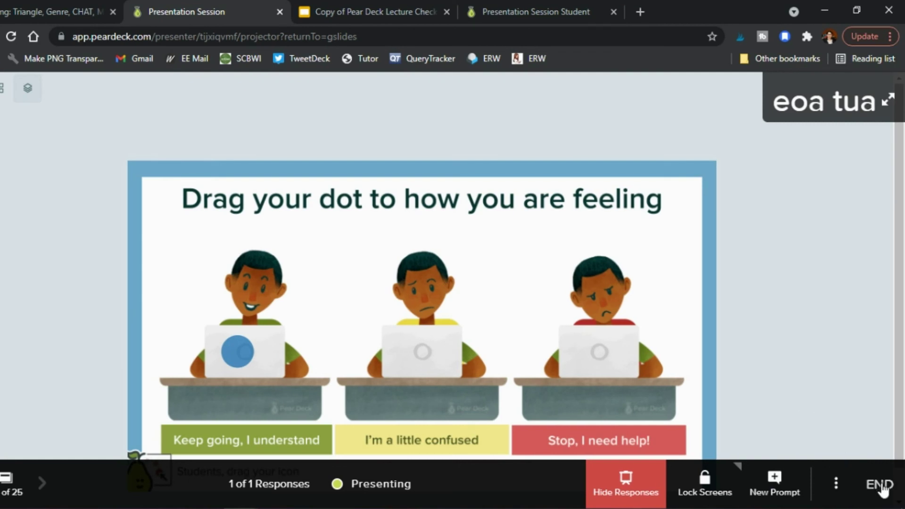
Cancel naming the session 'Week, Class 1, Section 3', then end it without a name
click(882, 487)
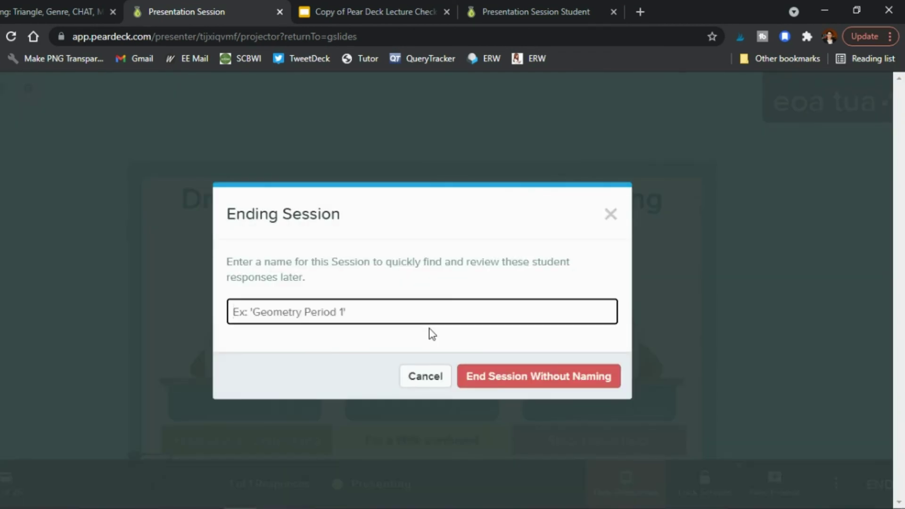
text(Wee)
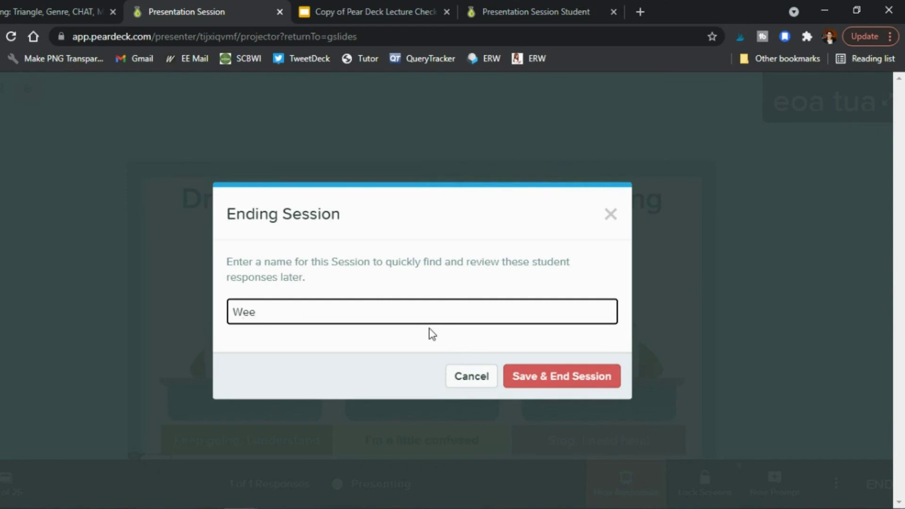
text(k, Clas)
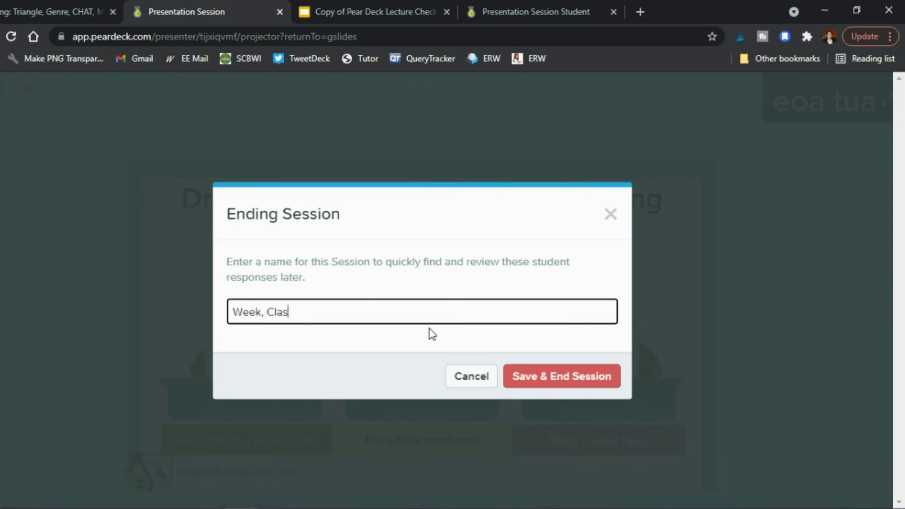
text(s 1, Section 3)
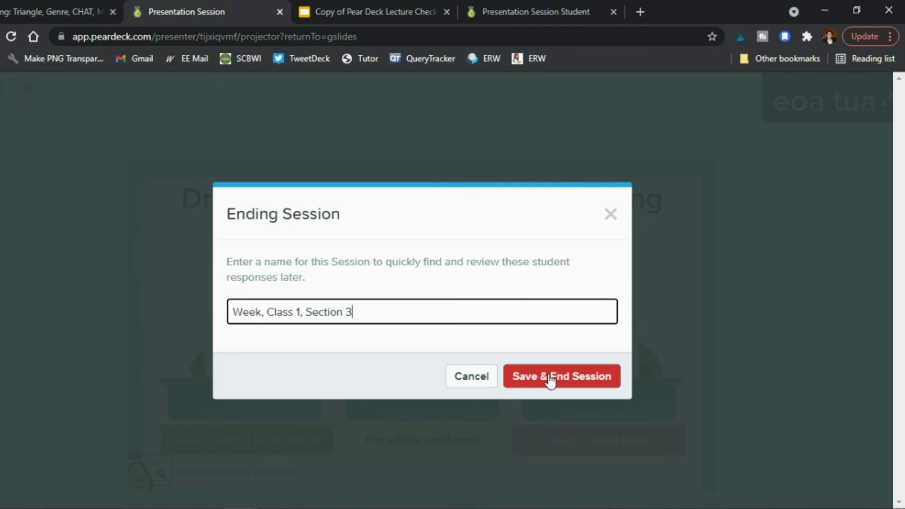
click(470, 377)
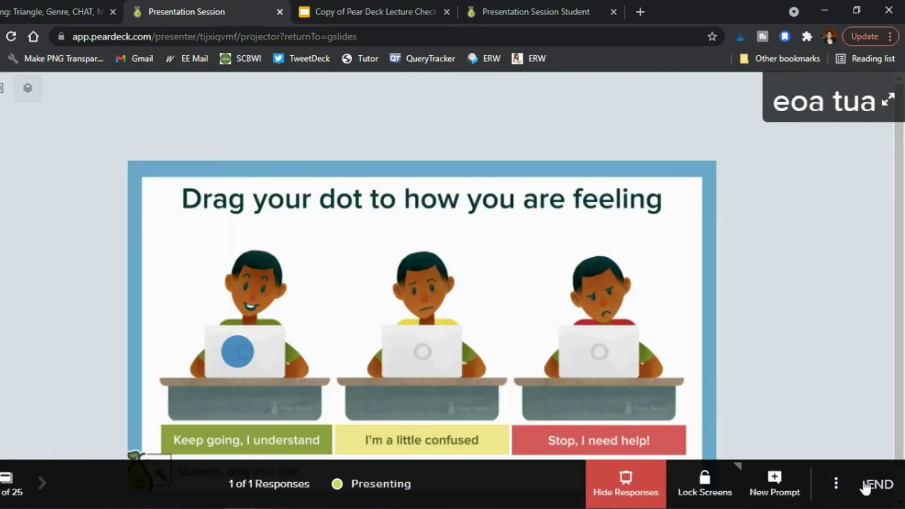
click(880, 484)
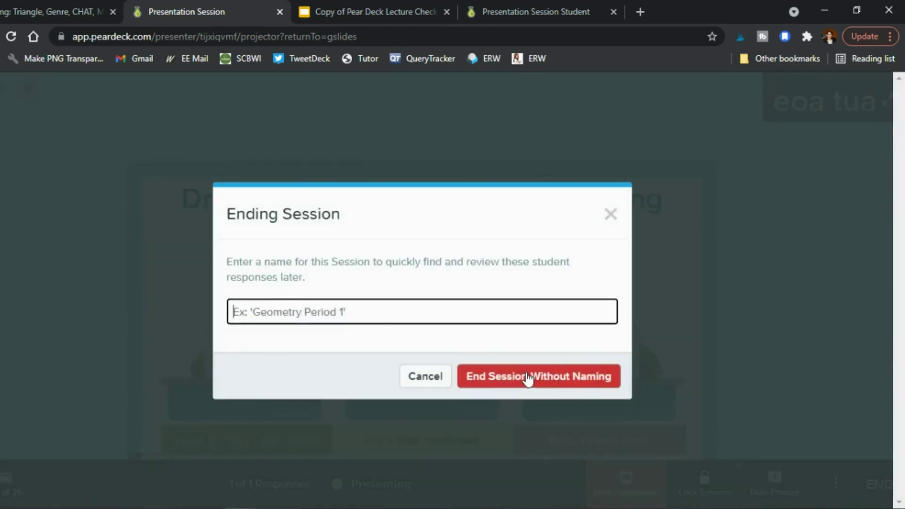
click(551, 375)
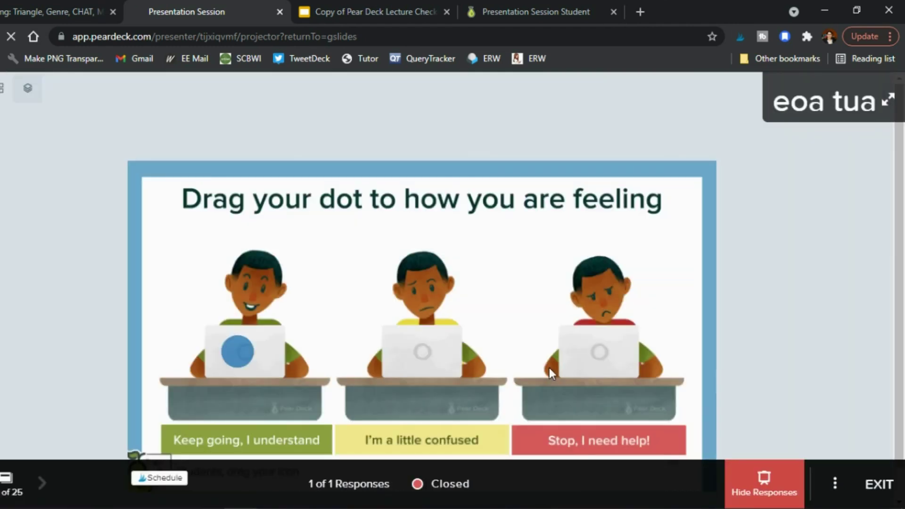